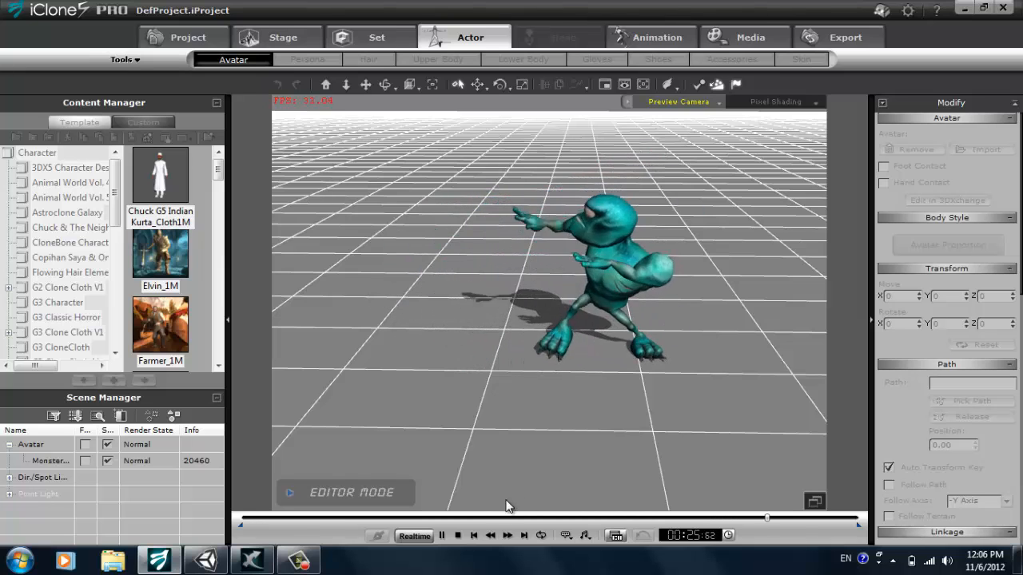
Stop the animation playback and open the Monster_D avatar in 3DXchange for editing.
left_click(457, 536)
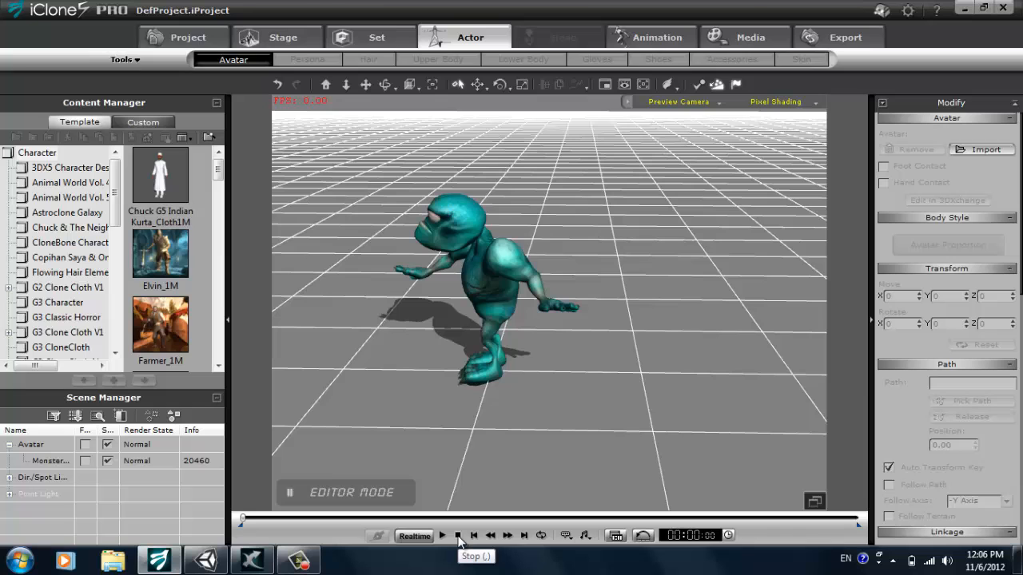
double_click(488, 276)
key("Home")
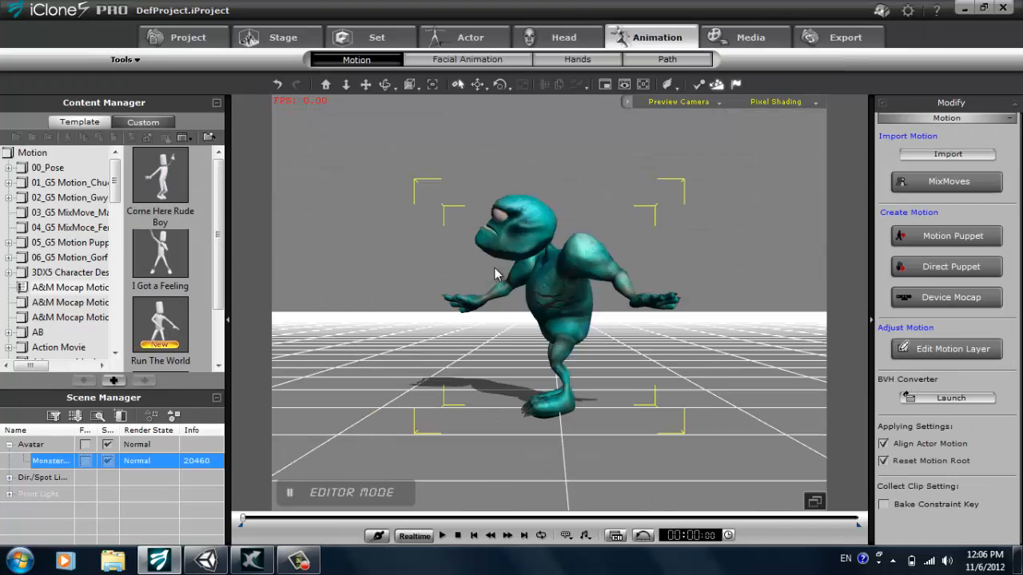
right_click_drag(591, 351, 743, 193)
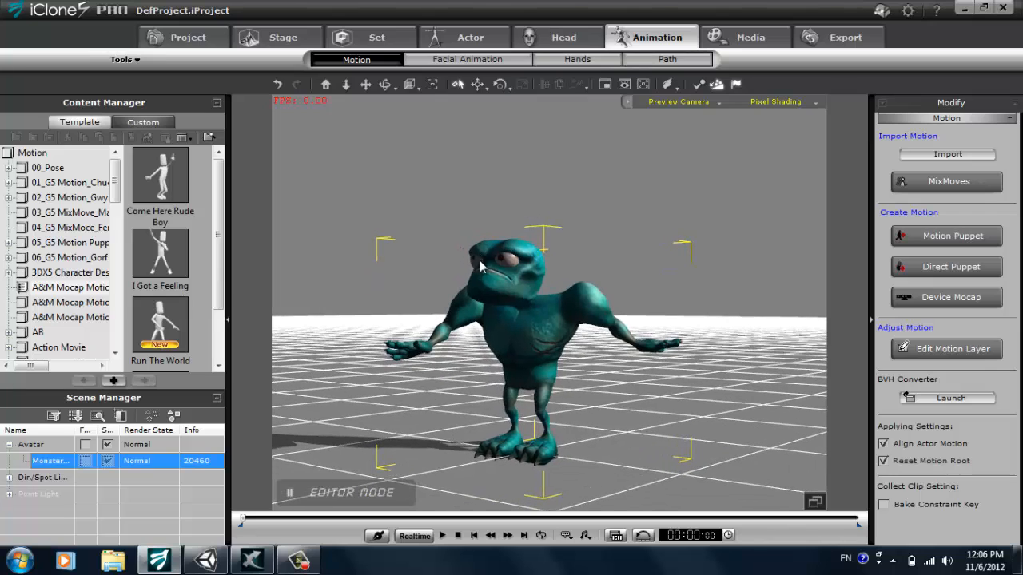
left_click(468, 37)
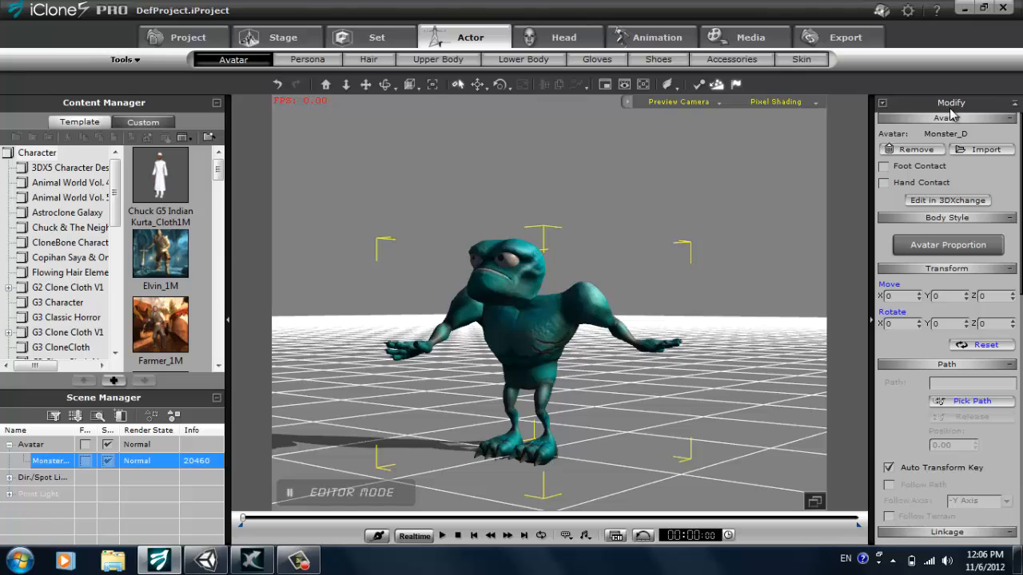
left_click(947, 205)
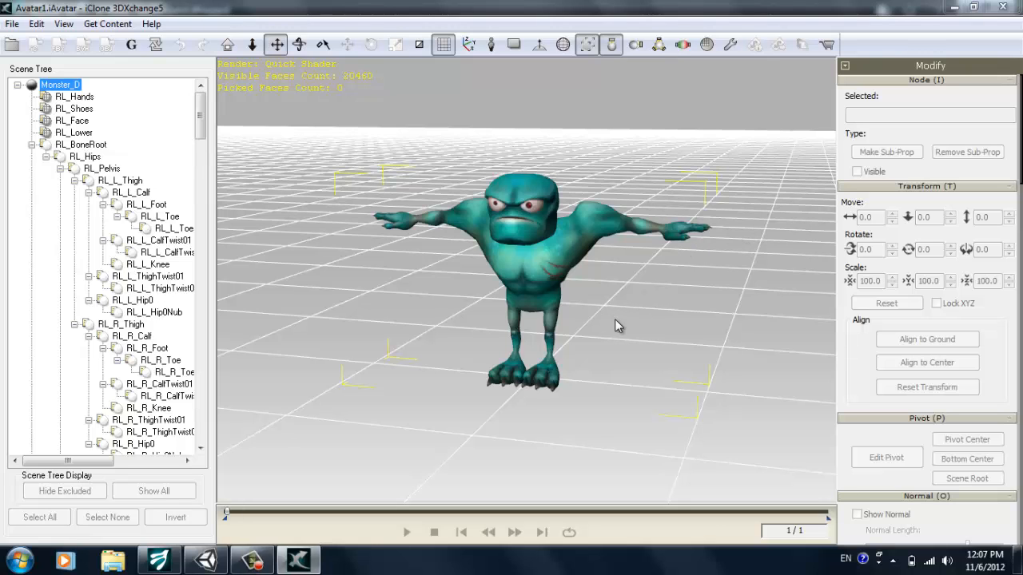
Export the monster as an FBX named Grumpy Orc to the desktop, using the GameEngine_Unity3D target tool preset.
left_click_drag(607, 252, 616, 348)
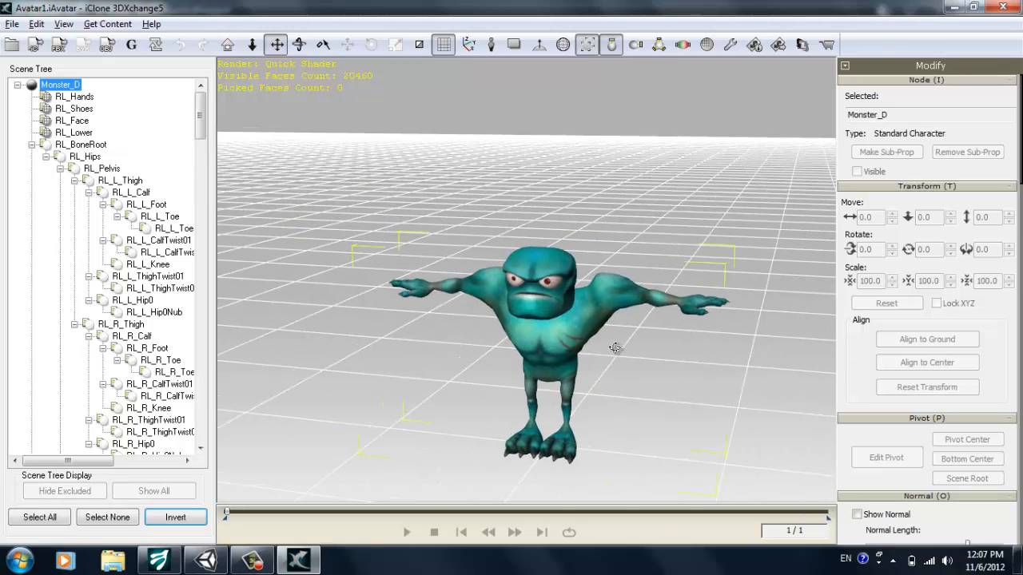
right_click_drag(617, 348, 629, 322)
left_click_drag(629, 323, 601, 302)
right_click_drag(601, 302, 714, 311)
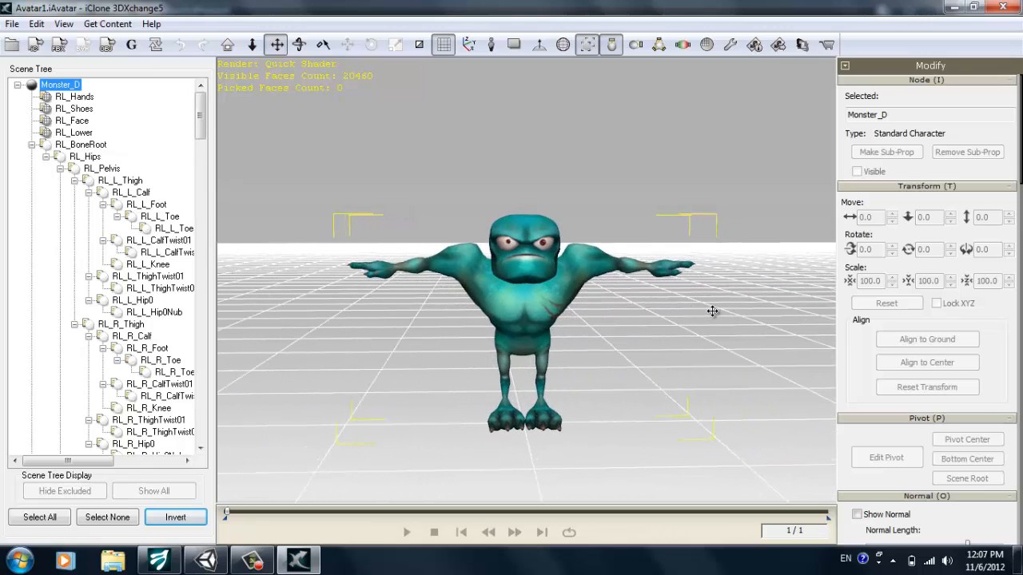
left_click(57, 46)
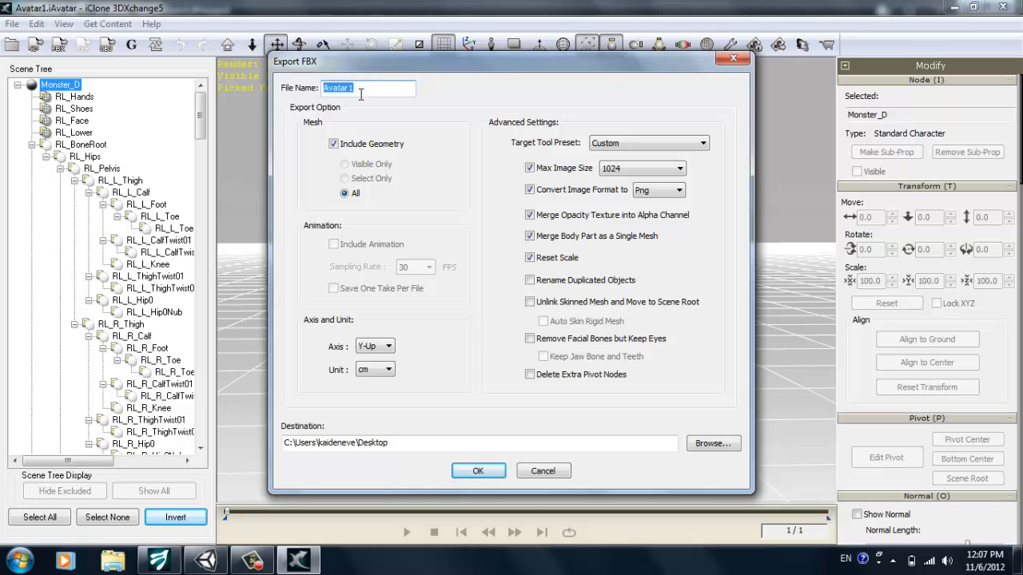
type("Grumpy Oc")
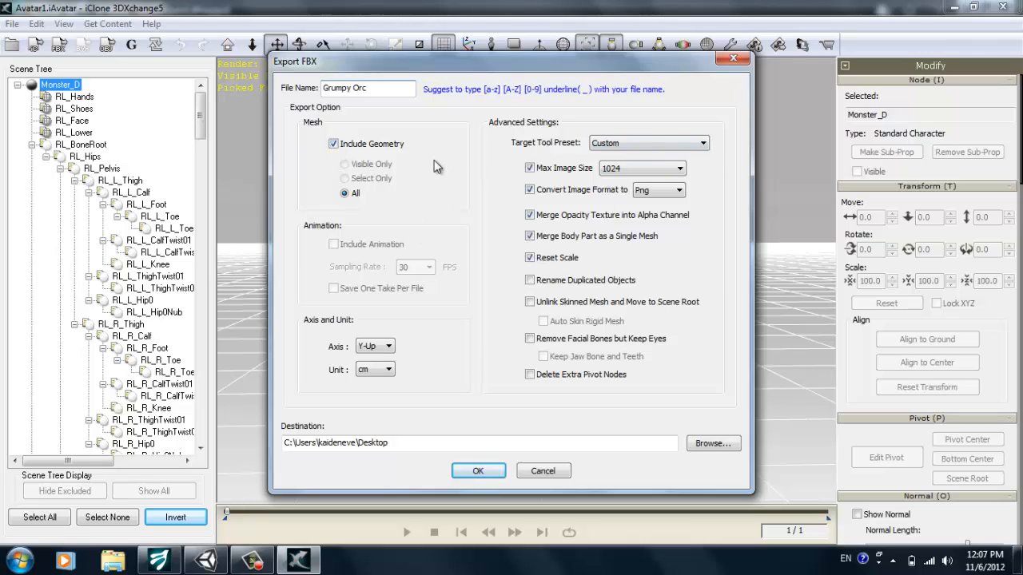
left_click(633, 146)
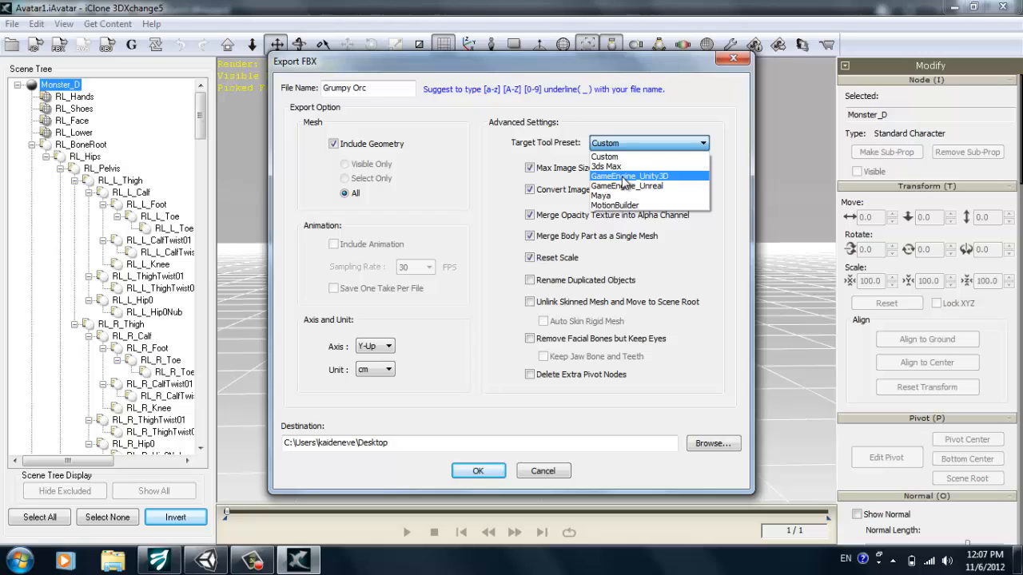
left_click(624, 177)
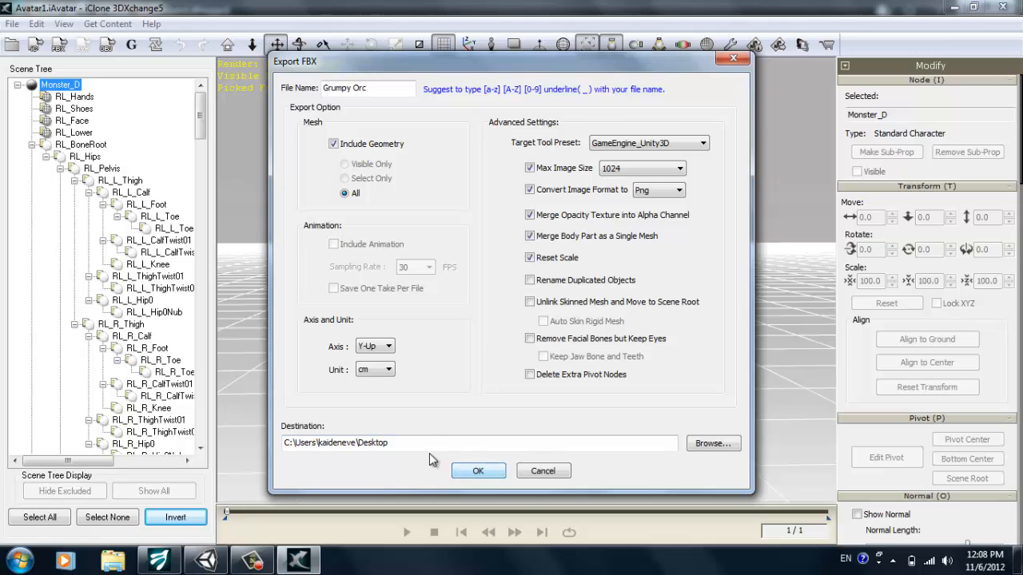
left_click(480, 472)
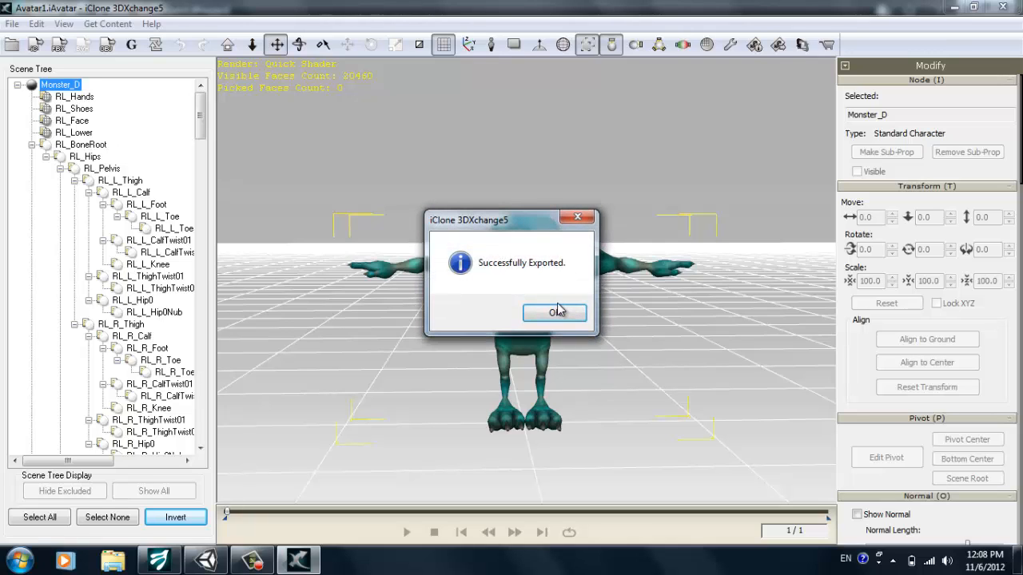
left_click(555, 316)
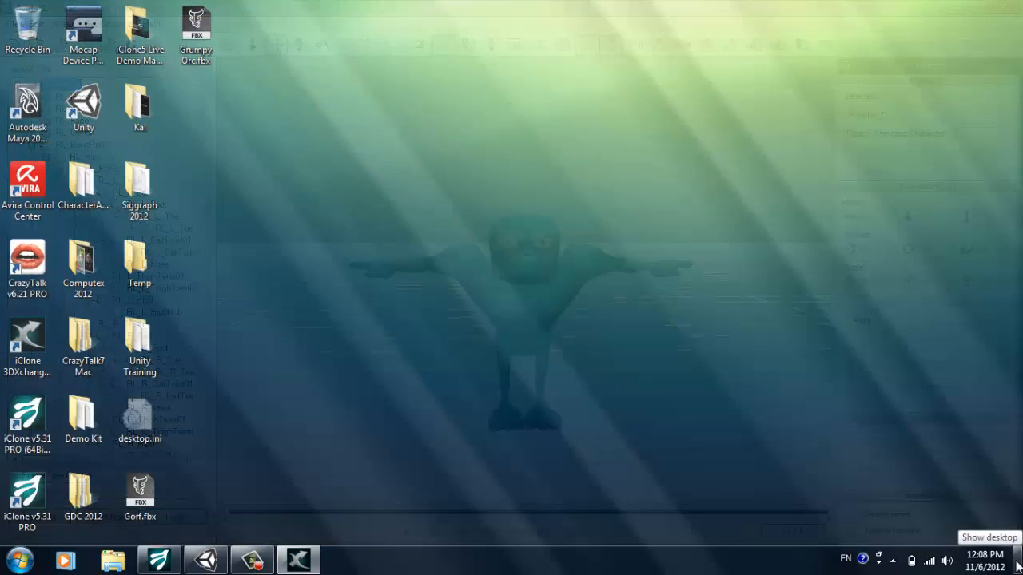
Import Grumpy Orc.fbx from the desktop into the Characters folder of the Unity project and fix its normal map texture setting.
left_click(1017, 566)
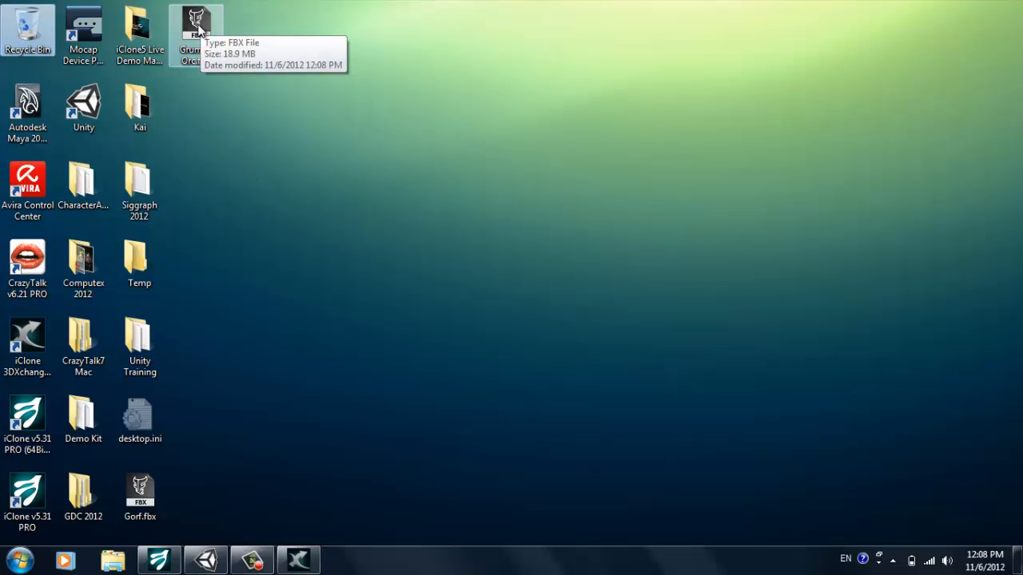
left_click_drag(198, 30, 535, 397)
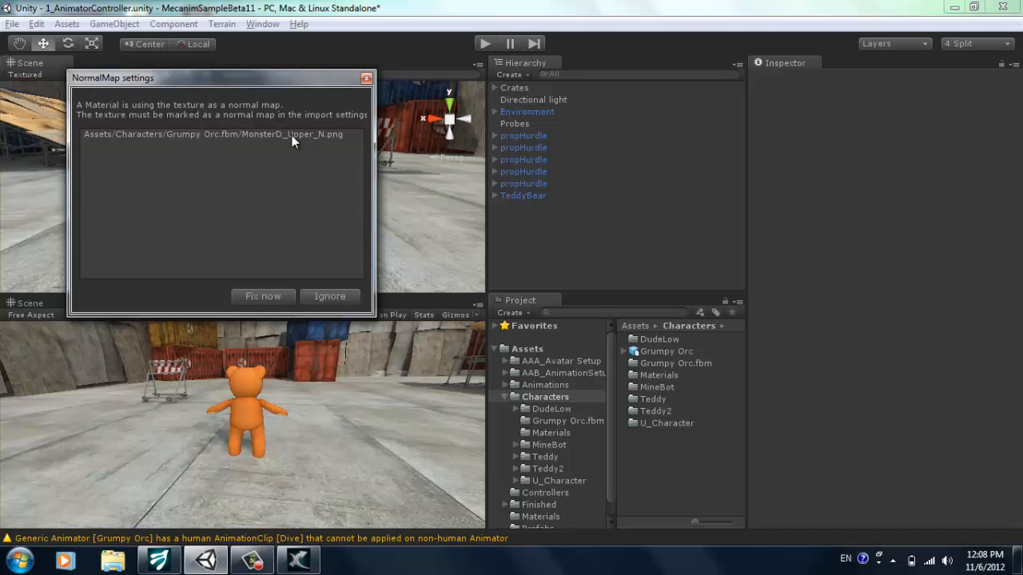
left_click(271, 295)
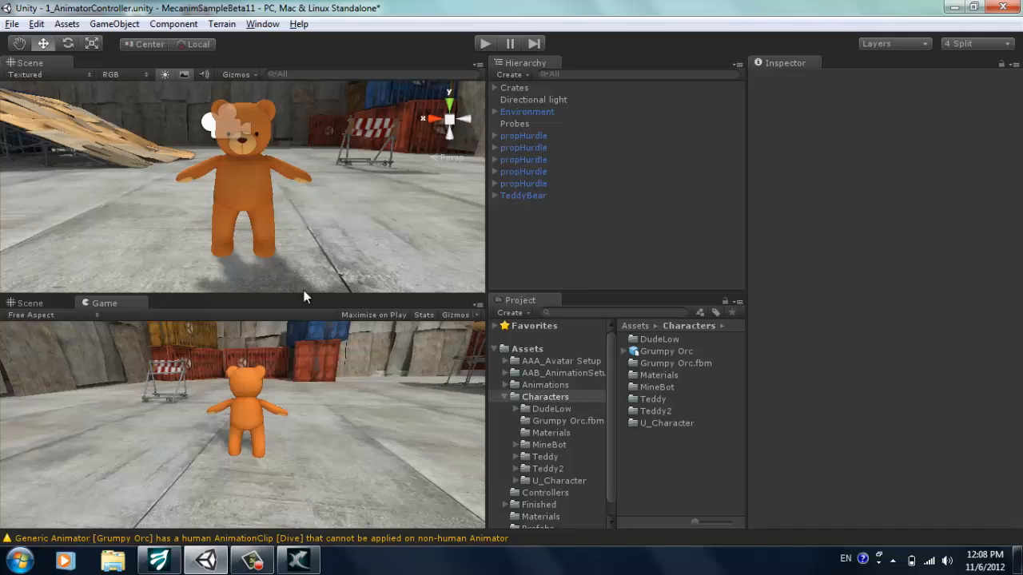
Place the Grumpy Orc model from the Characters folder on the ground beside the teddy bear in the scene.
left_click(654, 351)
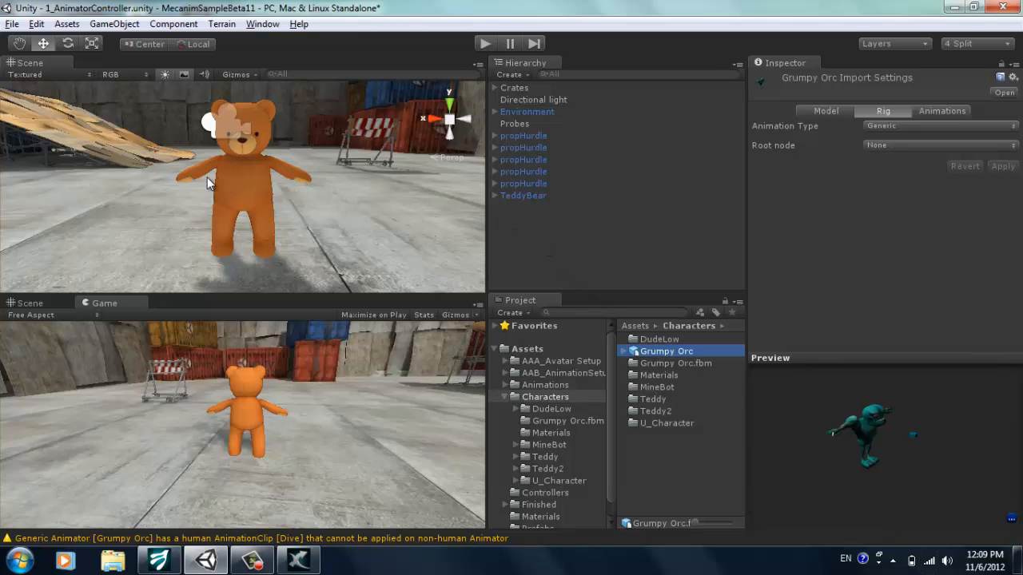
mouse_move(165, 163)
left_mouse_down("alt")
mouse_move(222, 169)
mouse_move(162, 172)
left_mouse_up("alt")
middle_click_drag(195, 174, 286, 179)
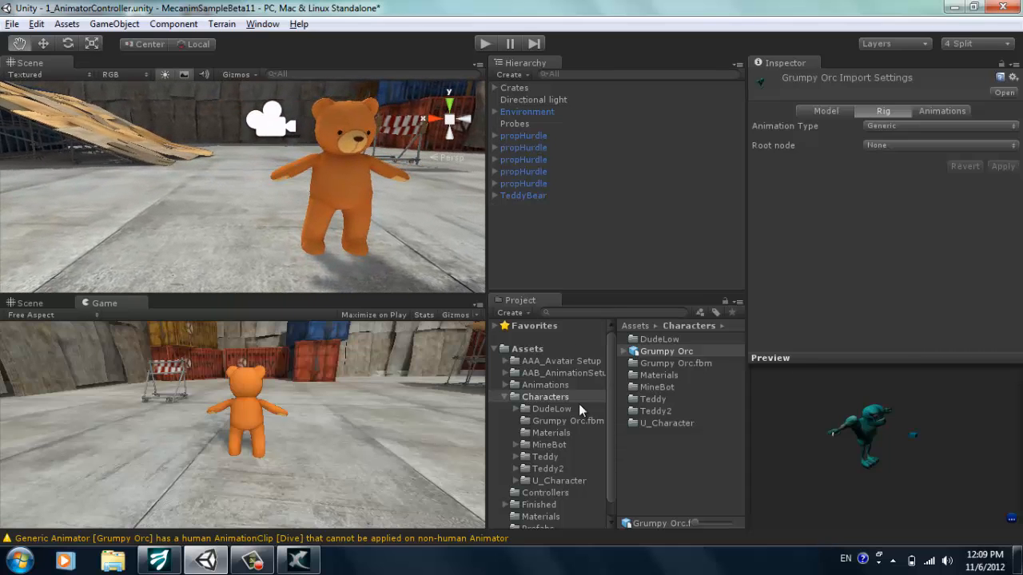
left_click(543, 400)
left_click(659, 361)
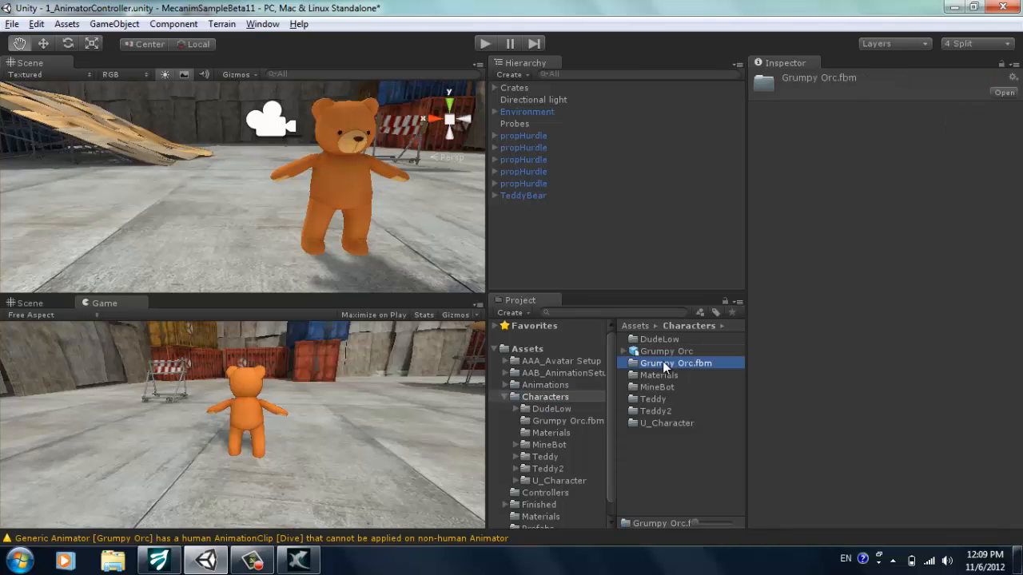
left_click(665, 354)
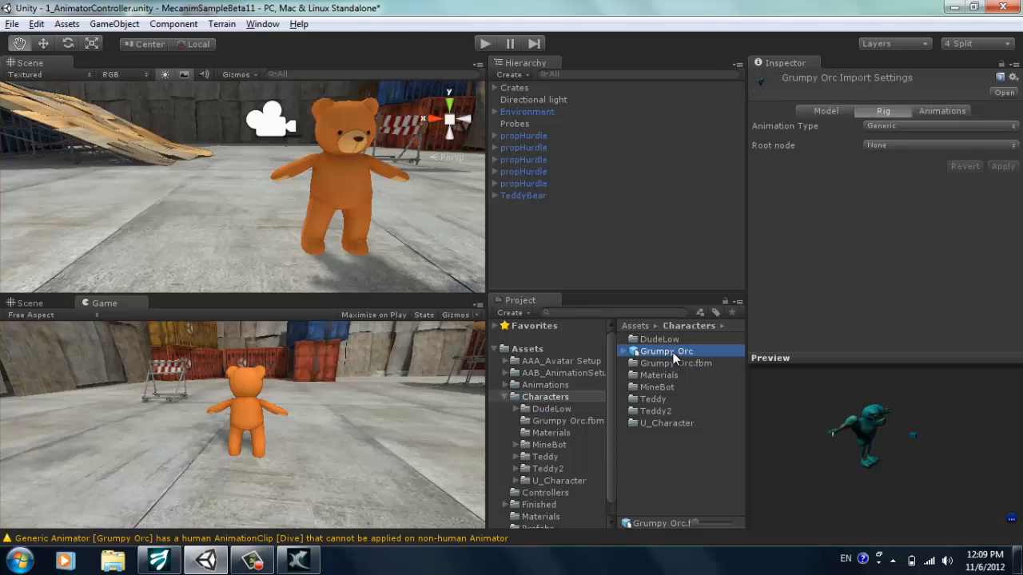
left_click_drag(673, 353, 171, 243)
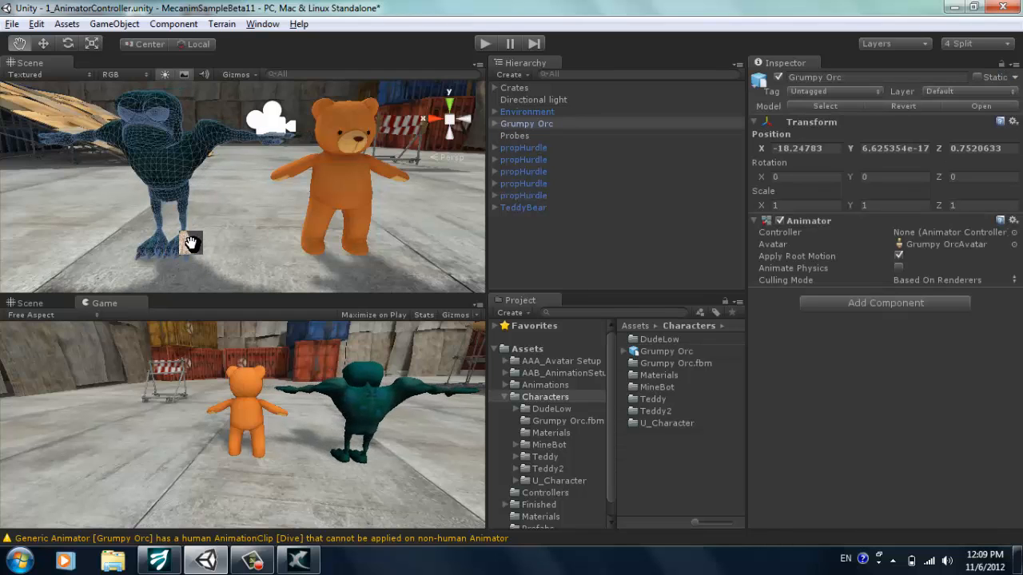
Enable Use Light Probes on the Skinned Mesh Renderer of Grumpy Orc's Body.
right_click_drag(327, 221, 386, 201, "alt")
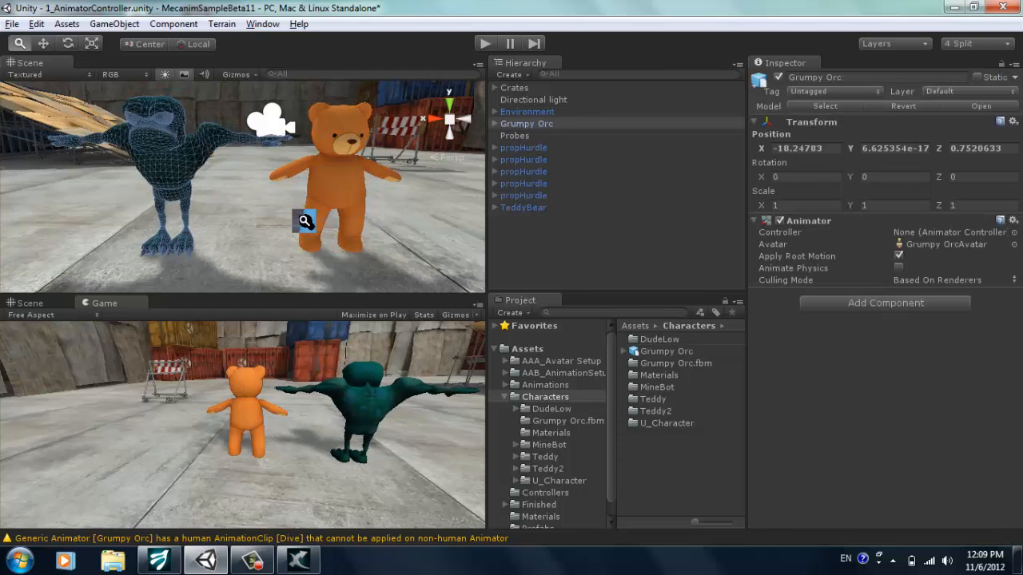
mouse_move(386, 201)
left_mouse_down("alt")
mouse_move(247, 210)
mouse_move(398, 215)
mouse_move(388, 216)
left_mouse_up("alt")
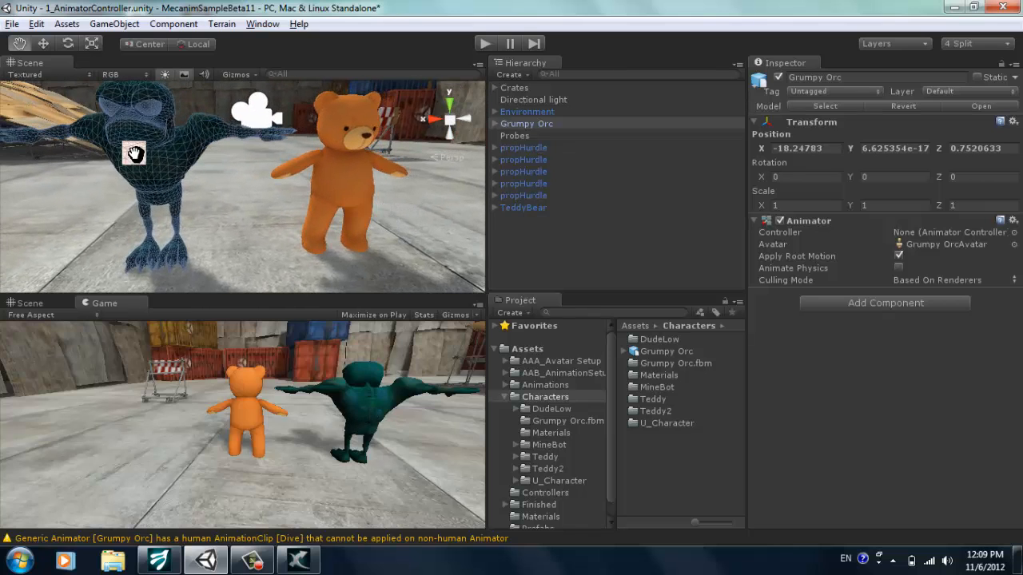
left_click(495, 123)
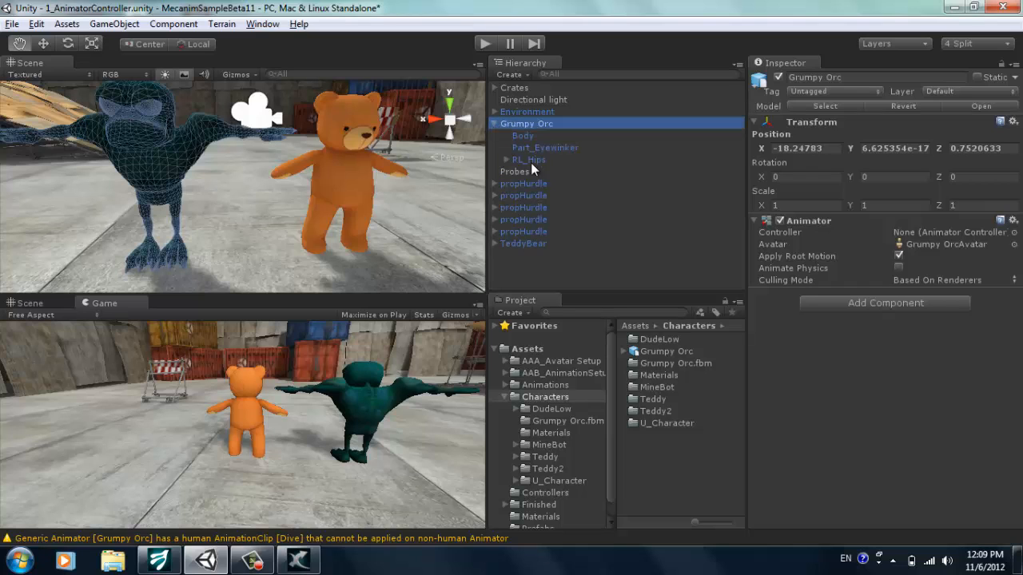
left_click(524, 136)
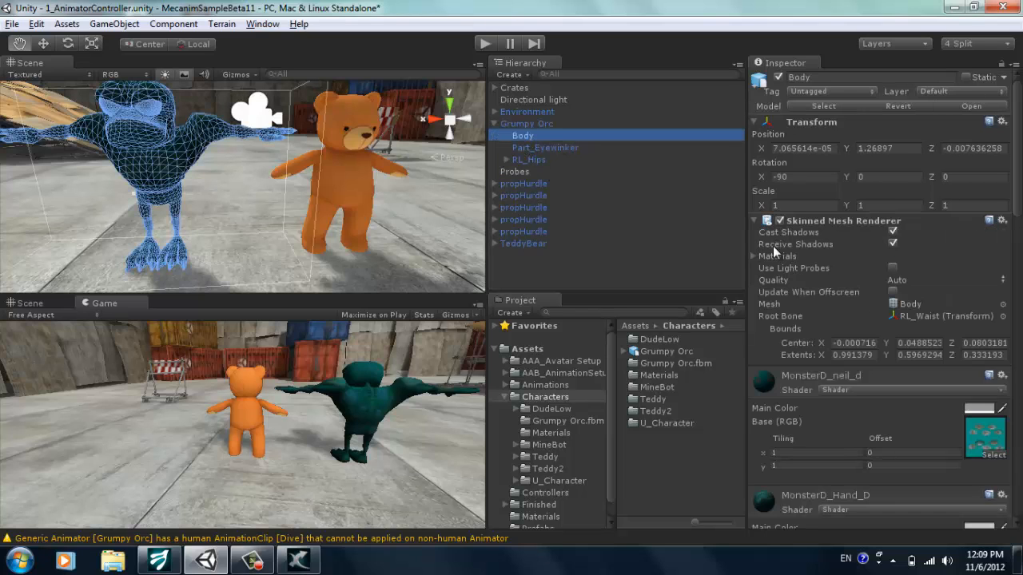
left_click(892, 267)
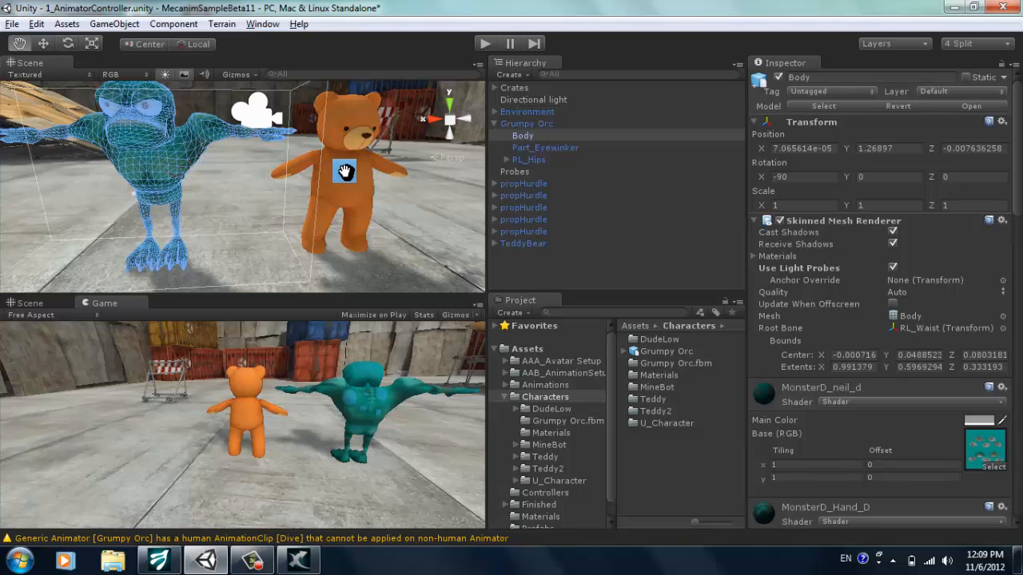
Compare the components of TeddyBear and Grumpy Orc, and examine the Probes object in the scene.
key("w")
left_click(346, 174)
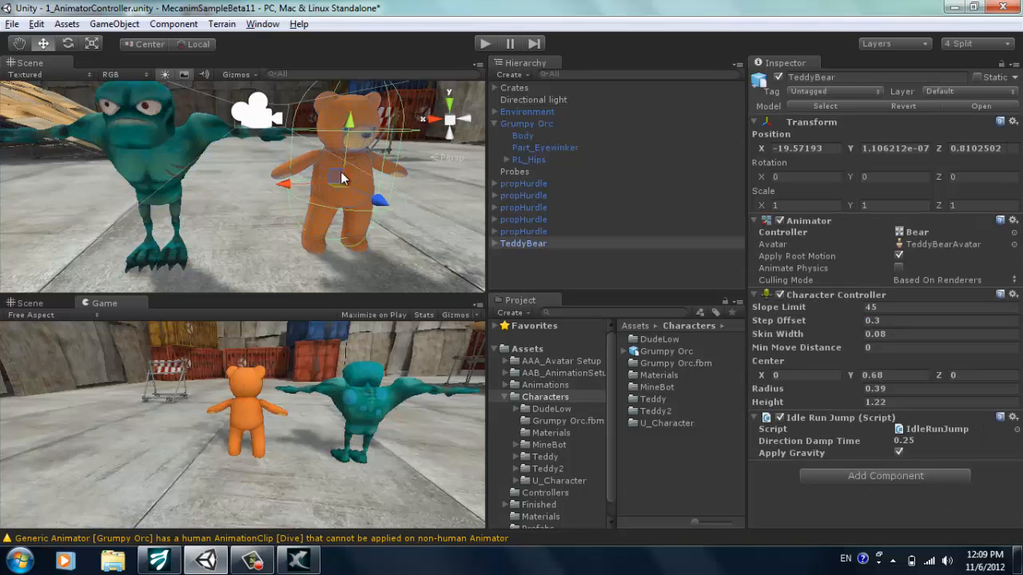
left_click(160, 167)
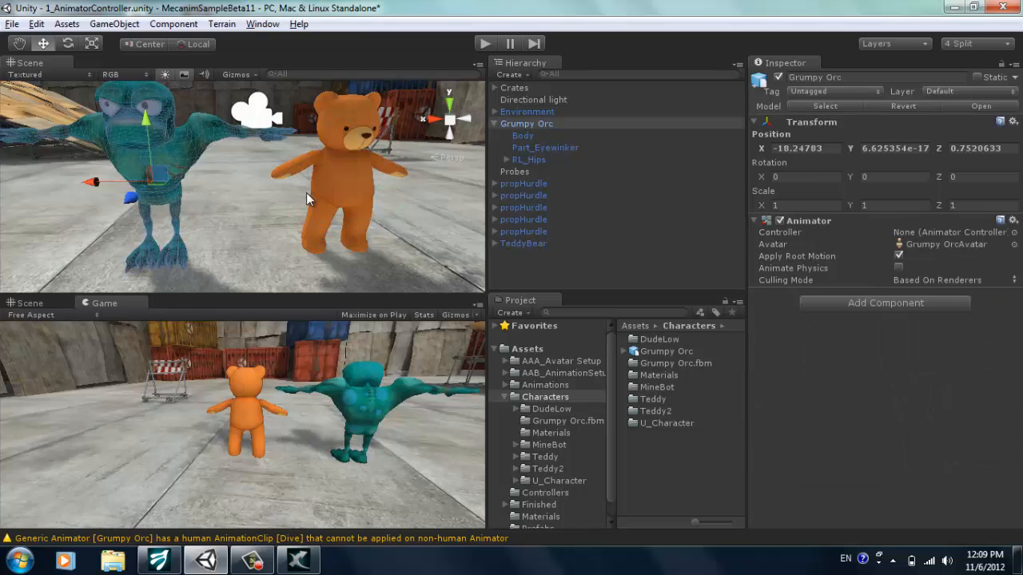
left_click_drag(265, 169, 232, 161, "alt")
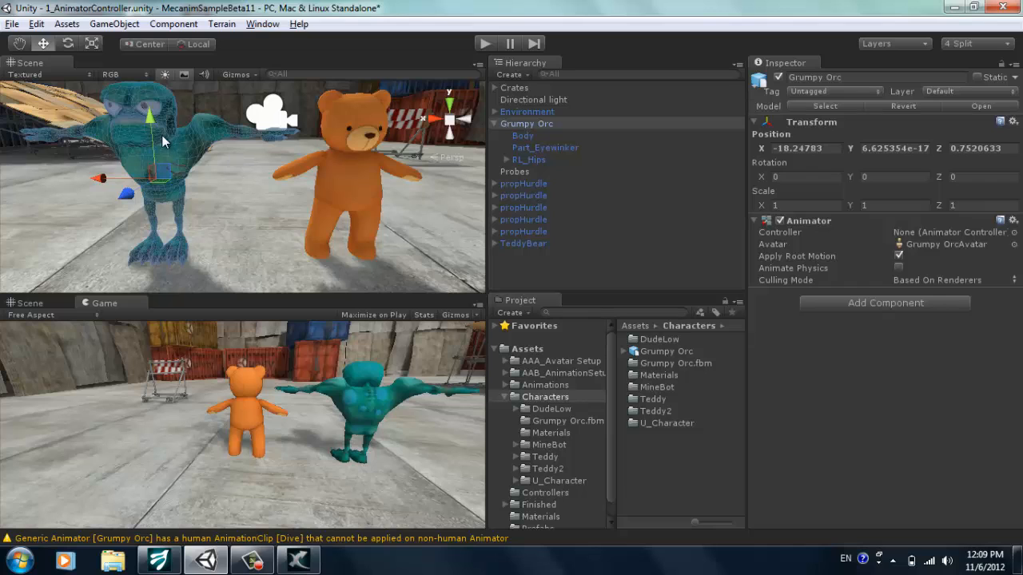
left_click(495, 124)
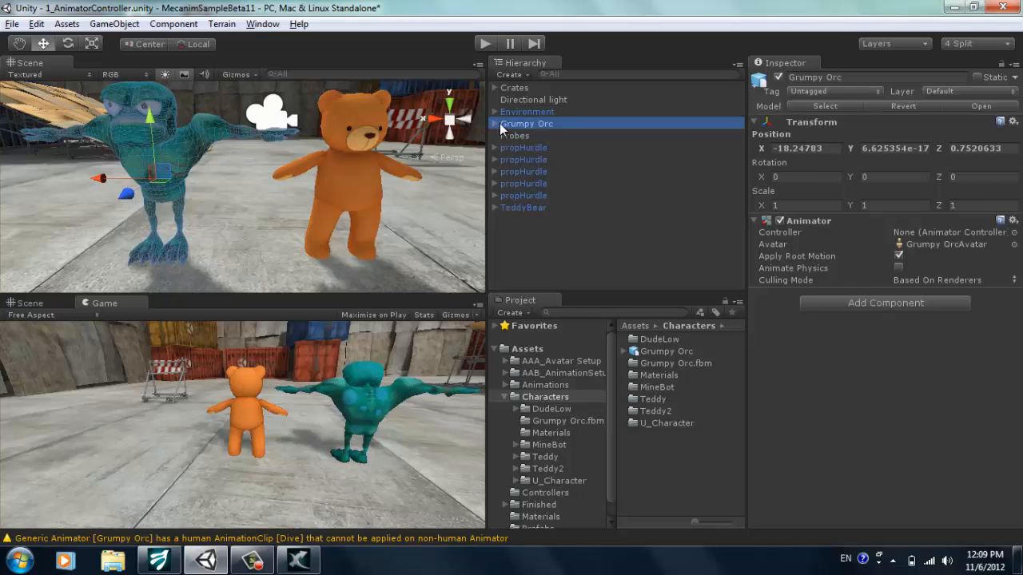
left_click(530, 135)
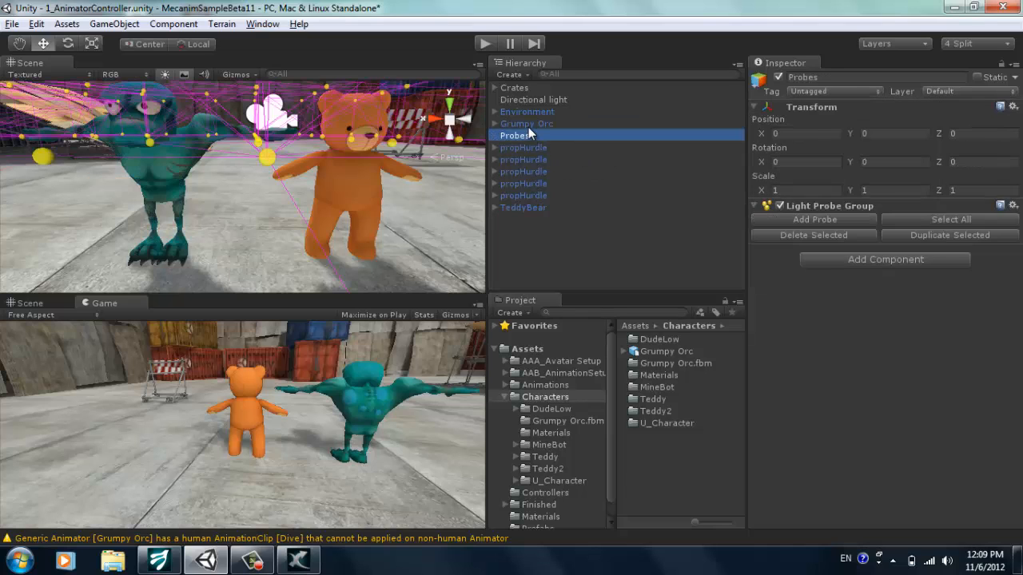
Open the Grumpy Orc model's import settings and set the rig's animation type to Humanoid.
left_click(531, 125)
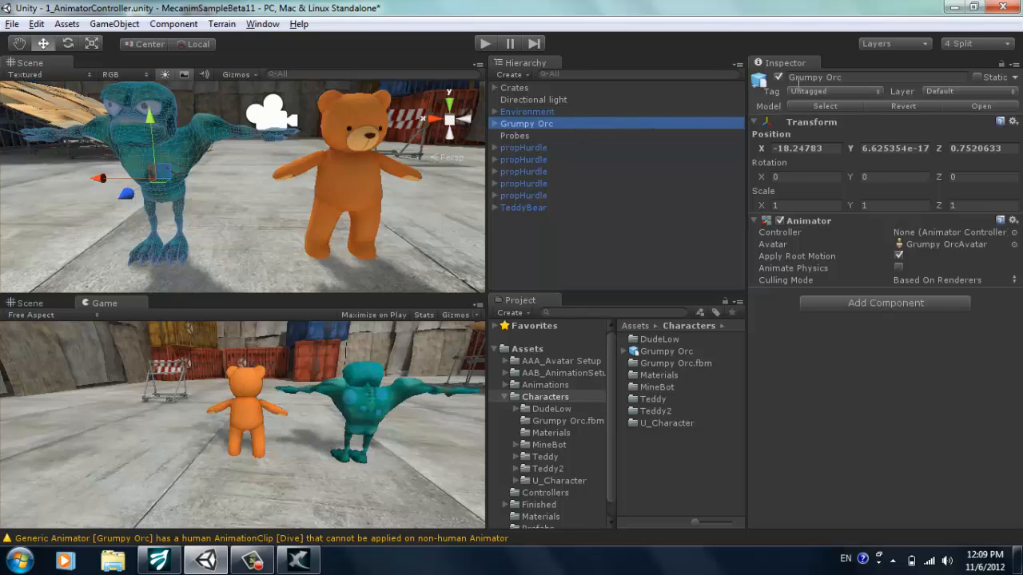
left_click(826, 108)
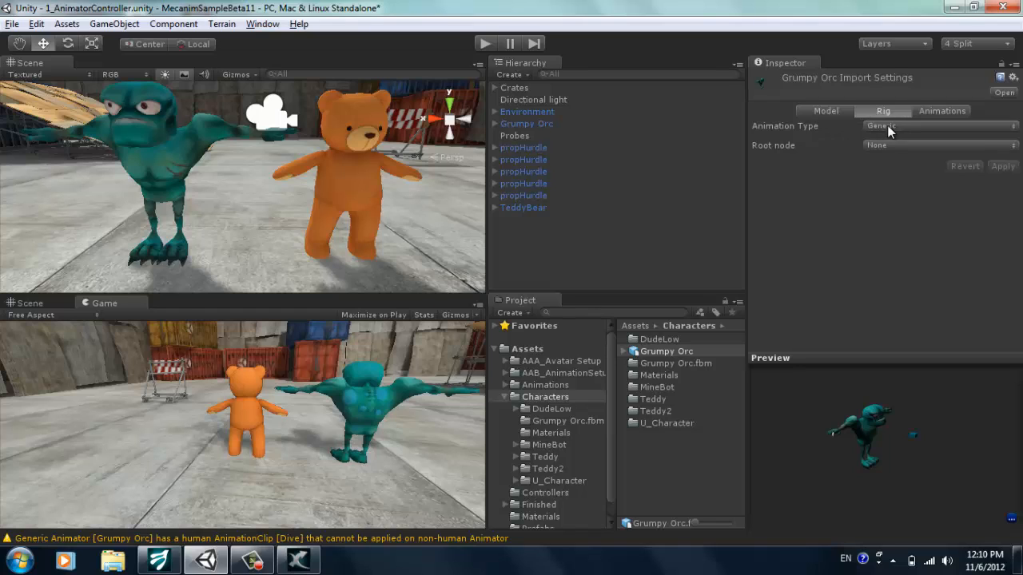
left_click(839, 113)
left_click(886, 109)
left_click(899, 125)
left_click(902, 192)
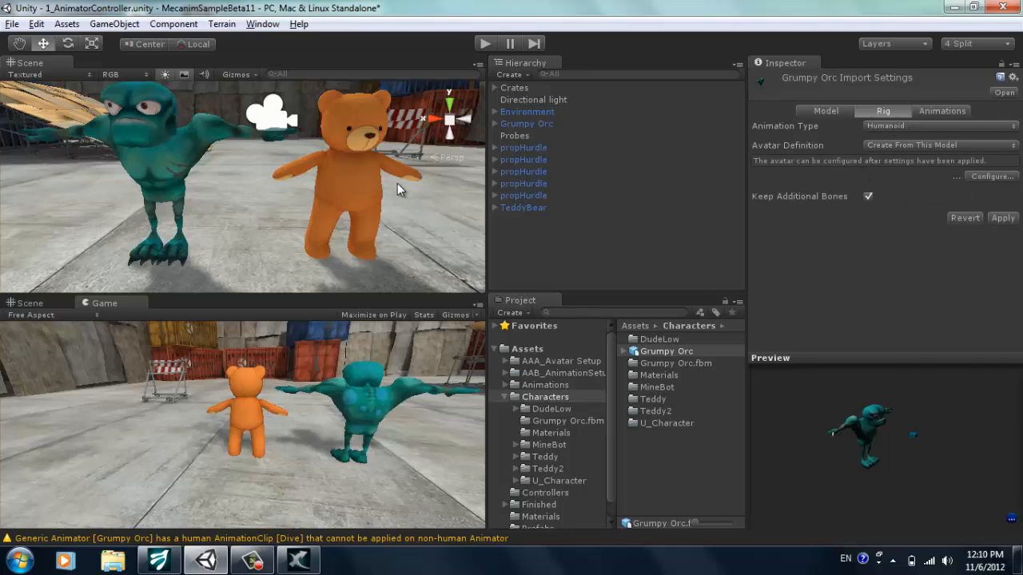
Open the Grumpy Orc avatar for configuration, saving the scene and applying the pending import settings.
left_click(983, 176)
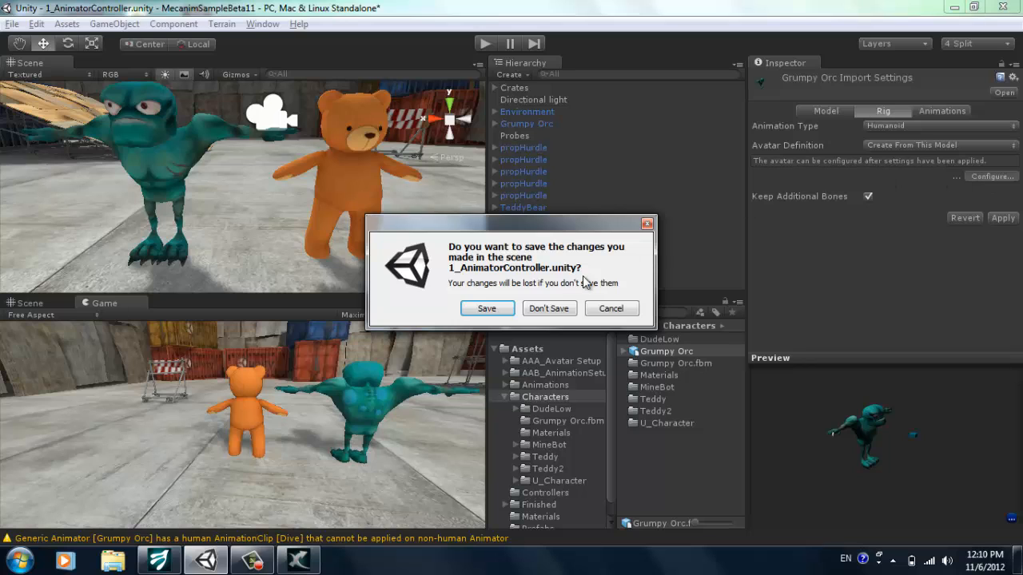
left_click(498, 309)
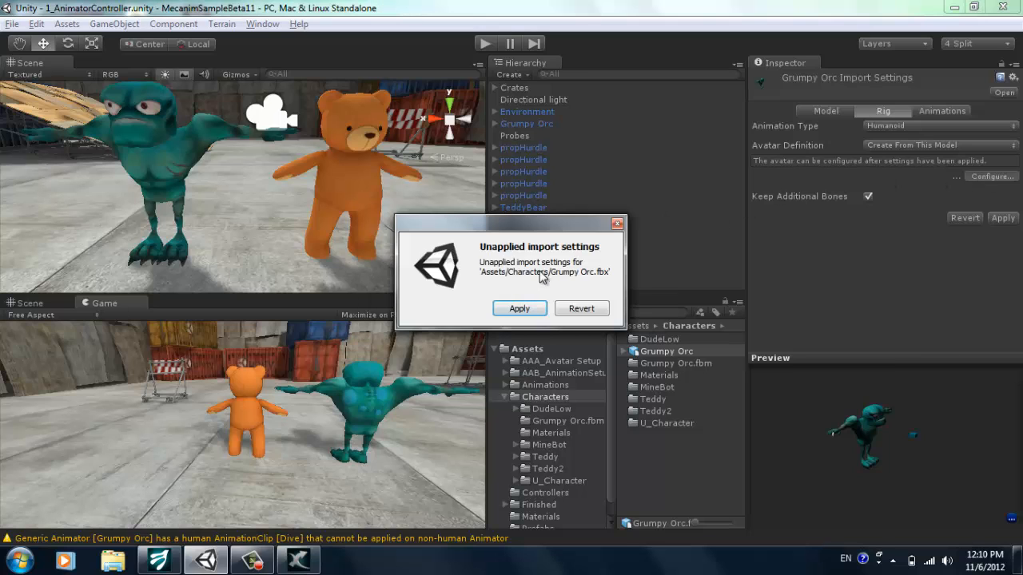
left_click(520, 309)
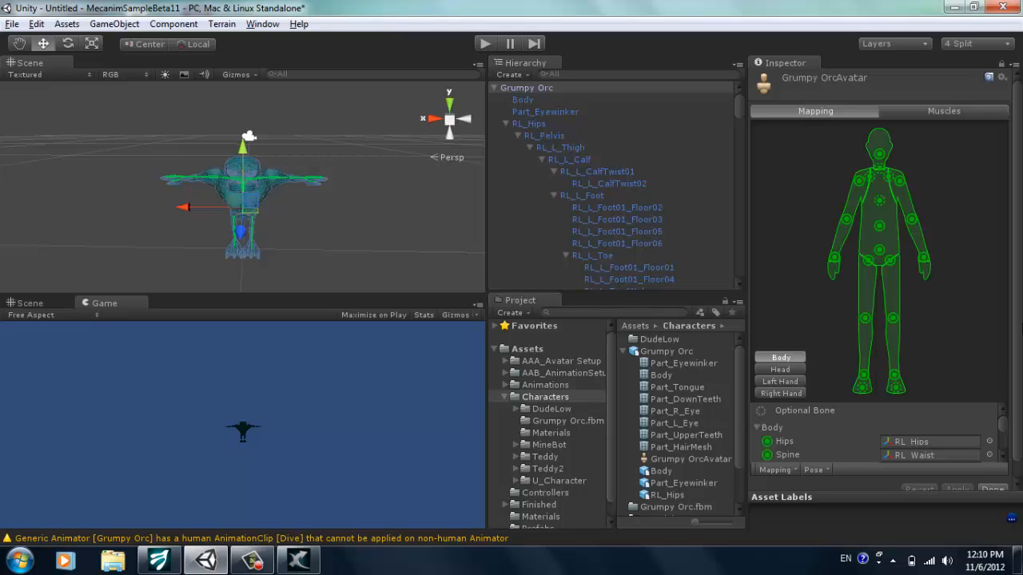
Clear the avatar's bone mapping and inspect the emptied slots for the head, left hand and body.
scroll(1015, 292, "down", 1)
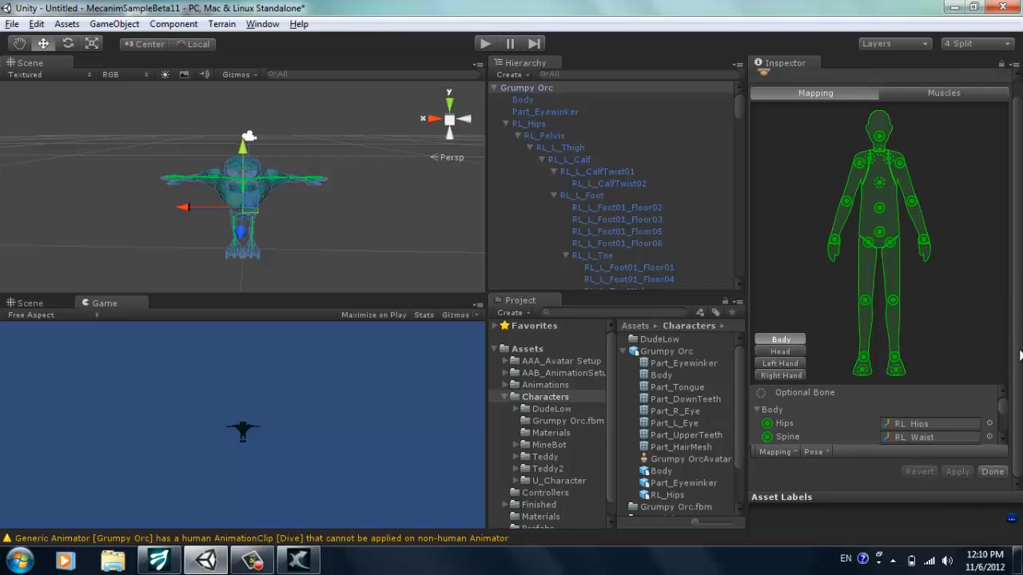
left_click(780, 453)
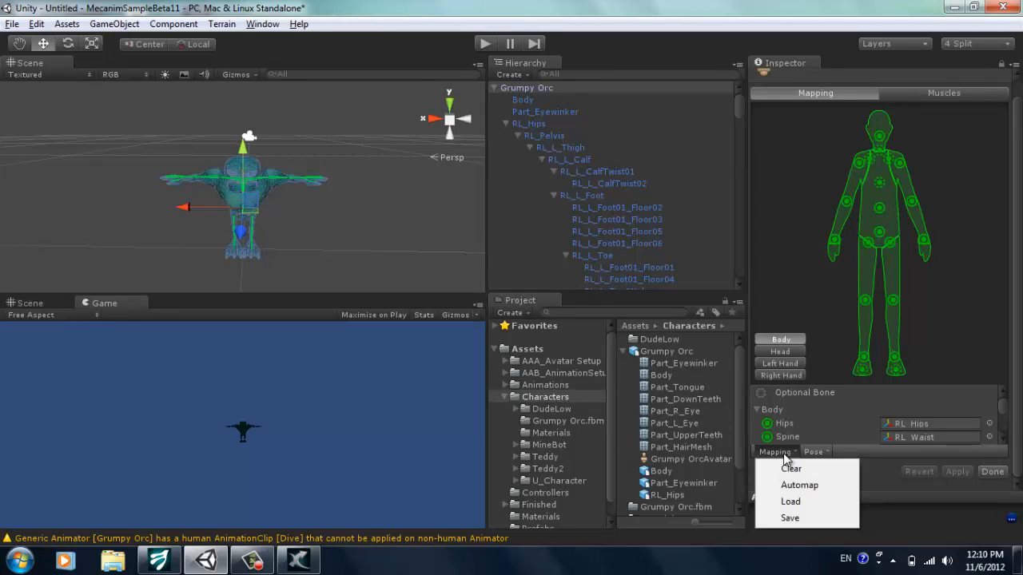
left_click(793, 470)
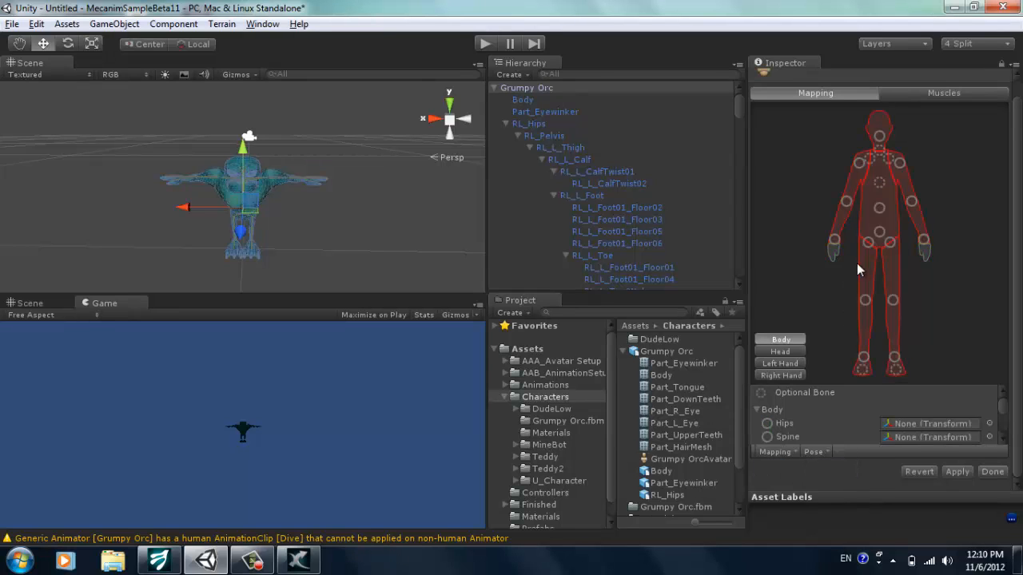
left_click(782, 352)
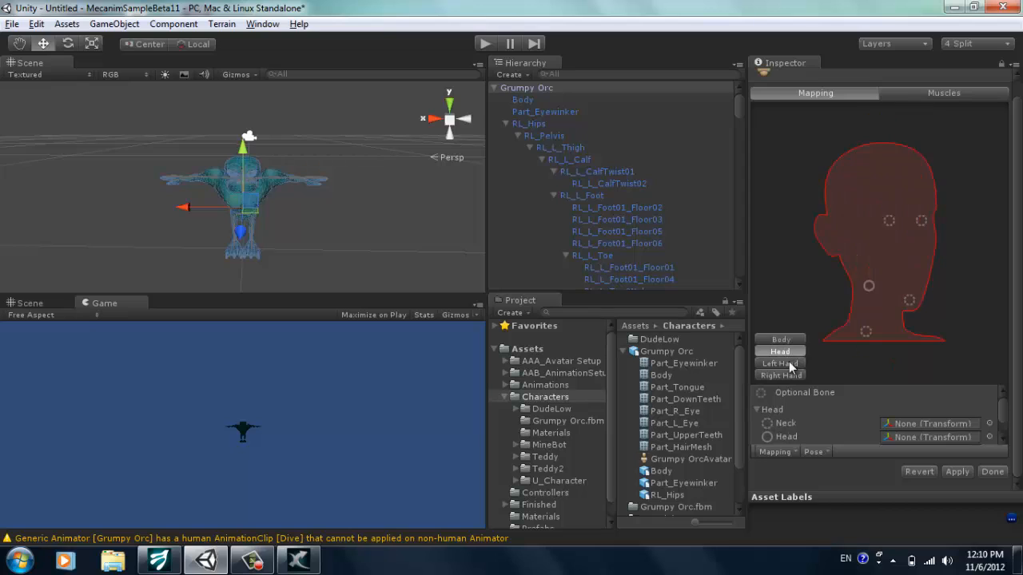
left_click(783, 363)
left_click(782, 340)
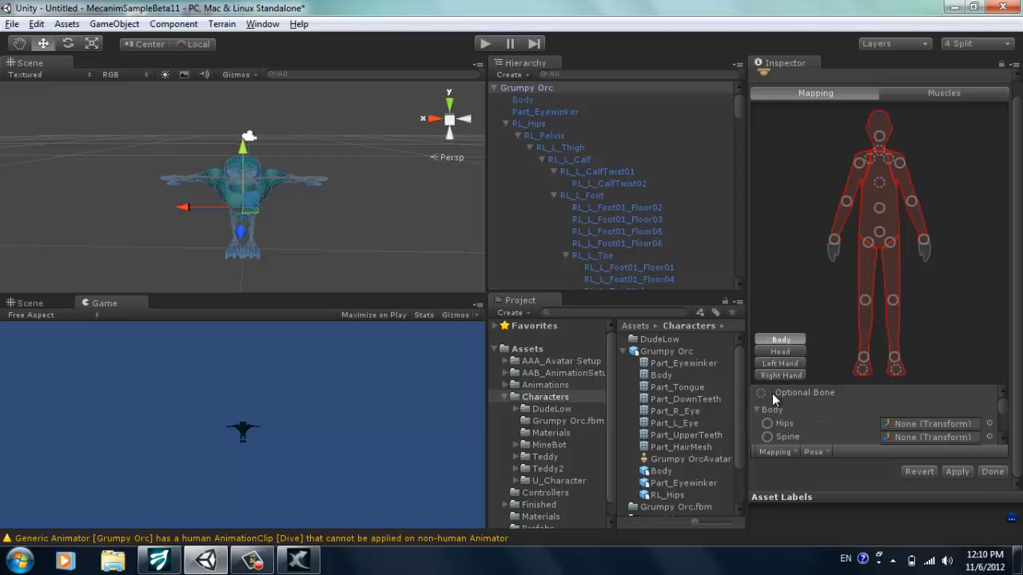
Automap the avatar's bones and check the mapping of the head, both hands and body.
left_click(776, 451)
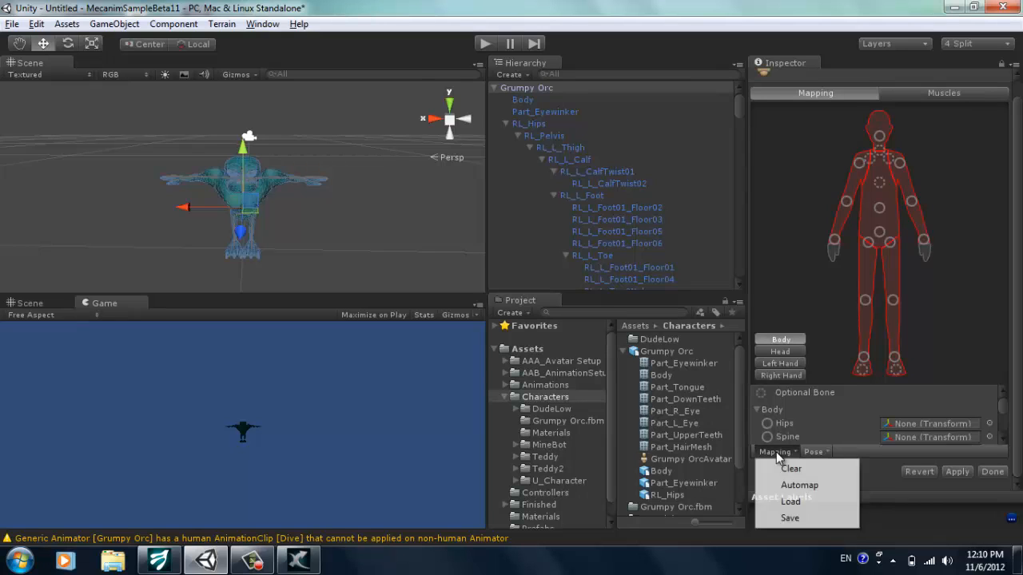
left_click(795, 487)
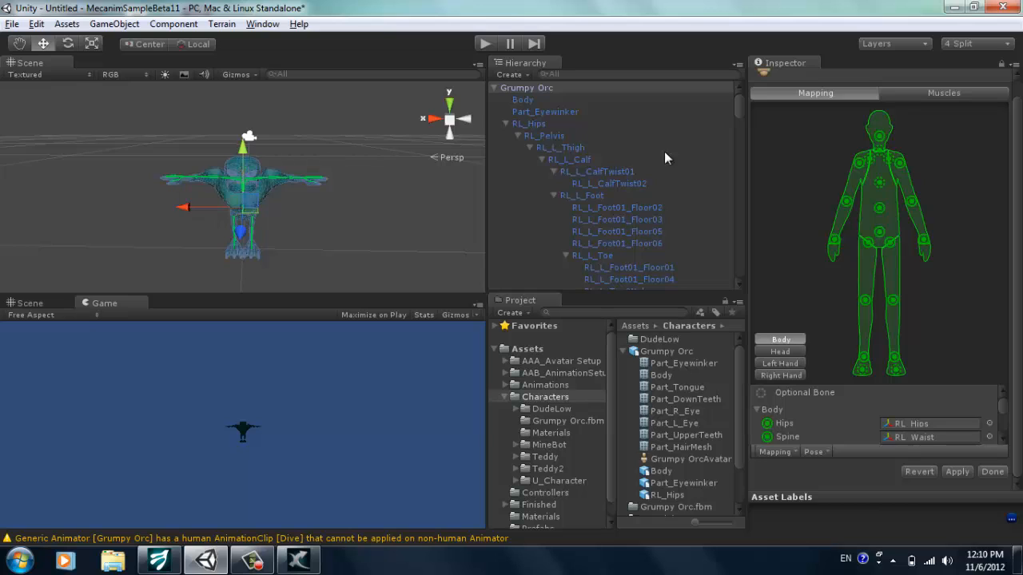
left_click(791, 353)
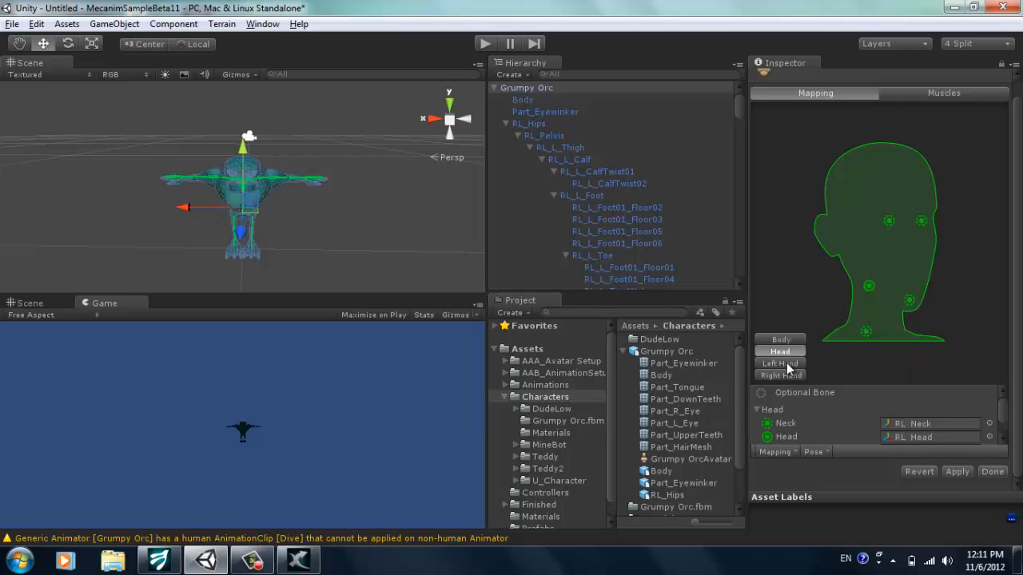
left_click(787, 364)
left_click(784, 374)
left_click(781, 340)
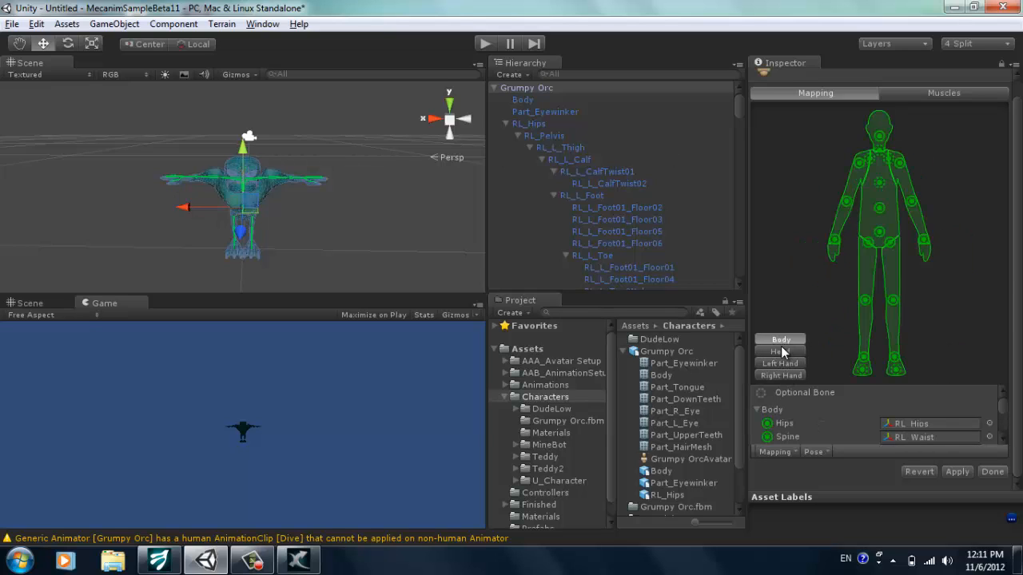
Enforce the T-Pose on the Grumpy Orc avatar and finish its configuration.
left_click(818, 452)
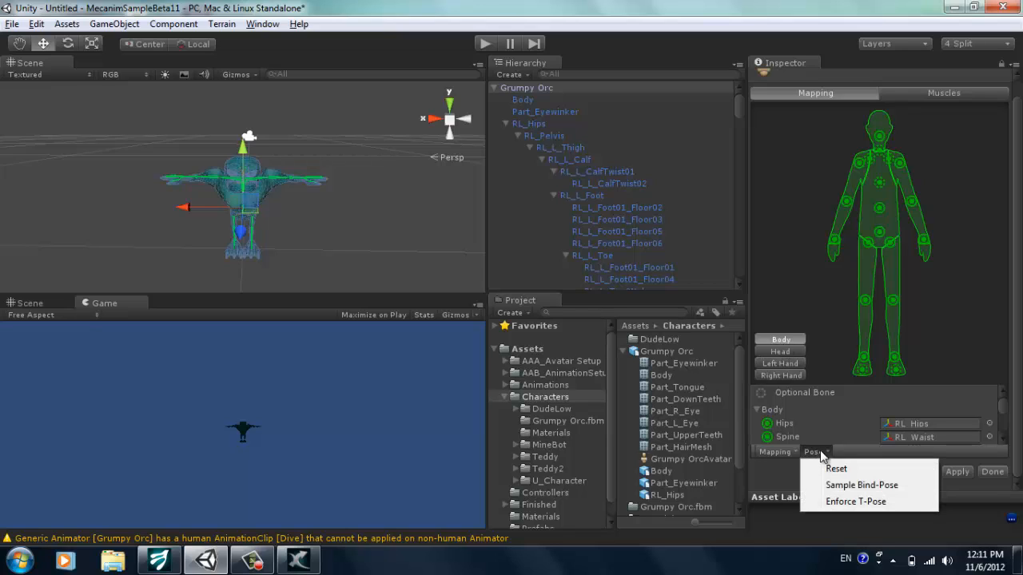
left_click(863, 502)
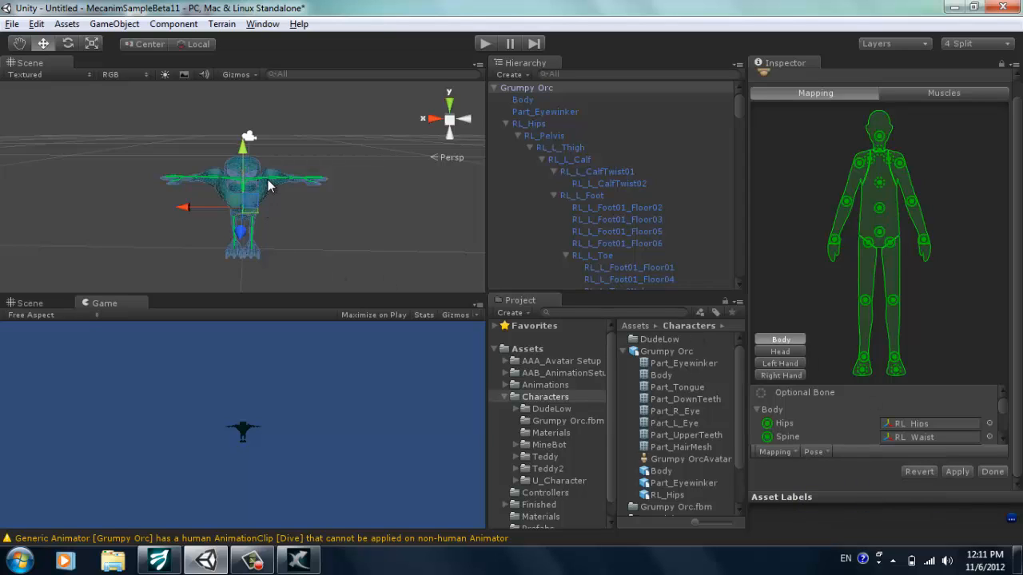
mouse_move(294, 172)
left_mouse_down("alt")
mouse_move(293, 140)
mouse_move(294, 159)
left_mouse_up("alt")
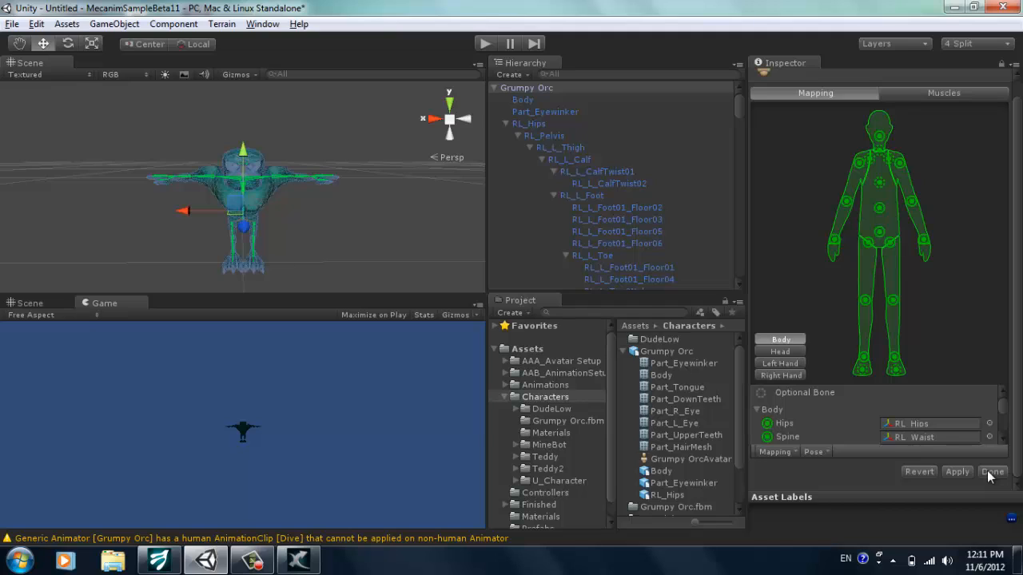
left_click(991, 472)
left_click(506, 307)
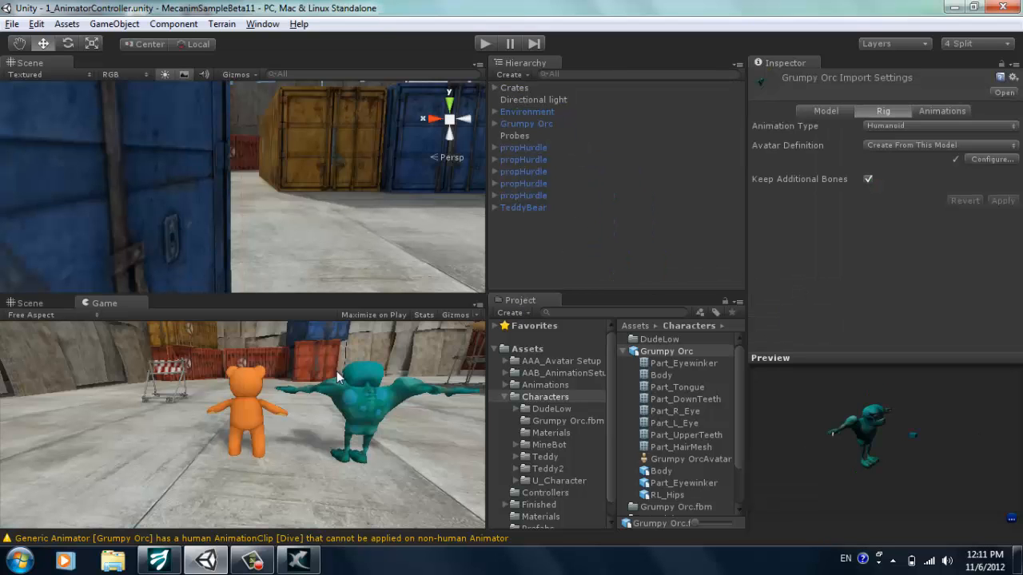
Frame Grumpy Orc in the scene, test the game by running the teddy bear around it, and end play mode.
left_click(524, 123)
key("f")
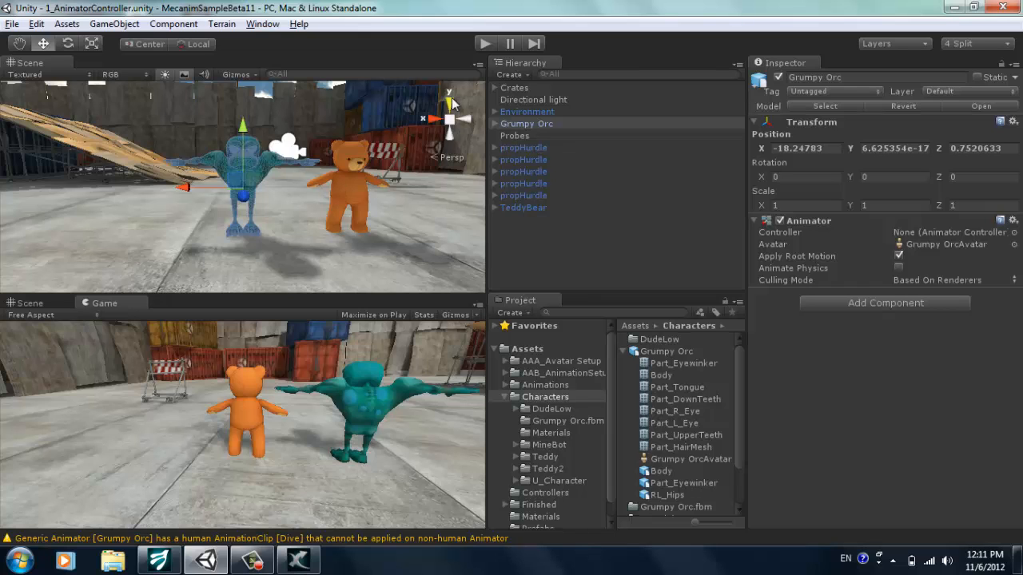
left_click(486, 45)
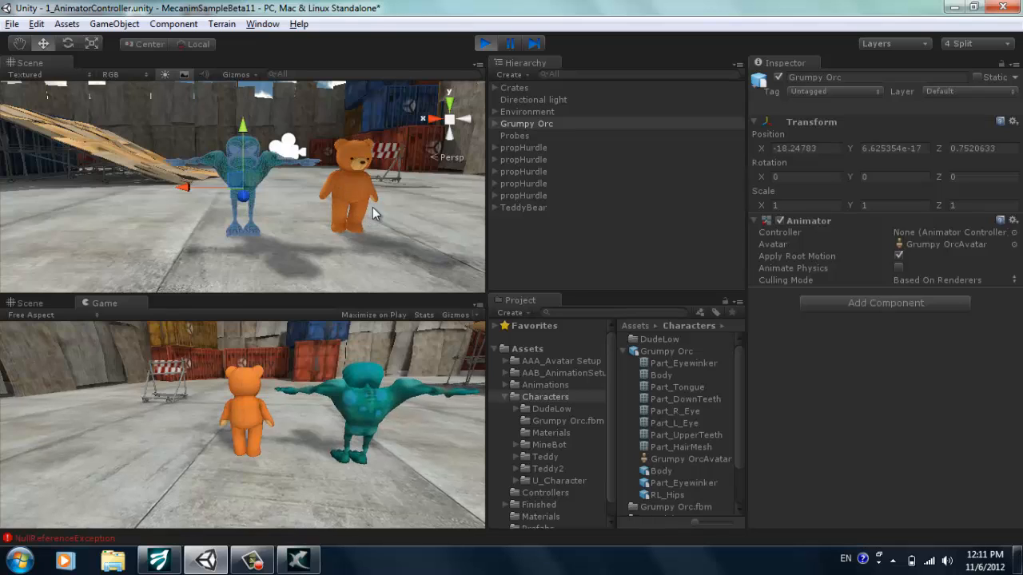
key("Up")
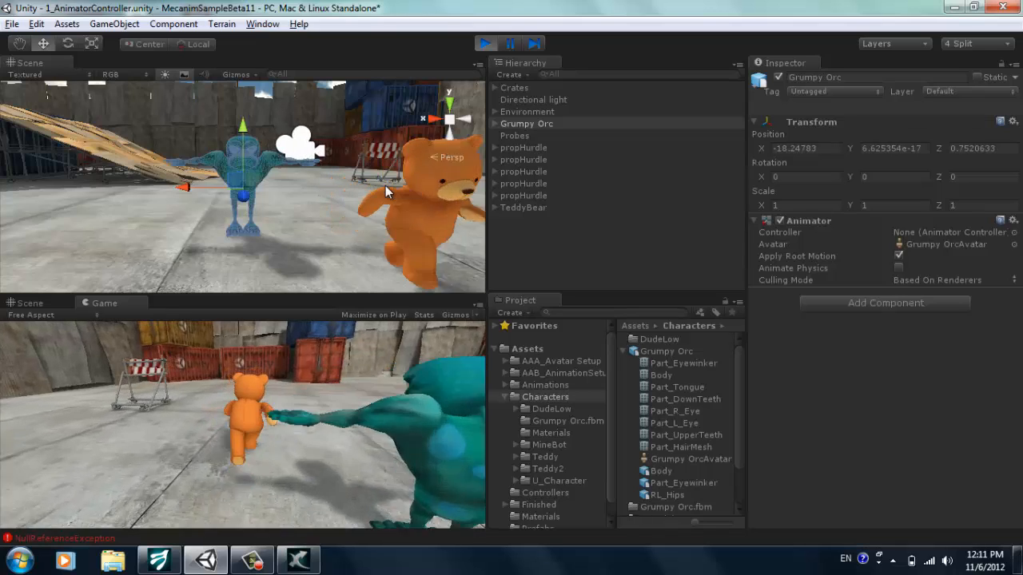
key("Right")
key("Up")
key("Right")
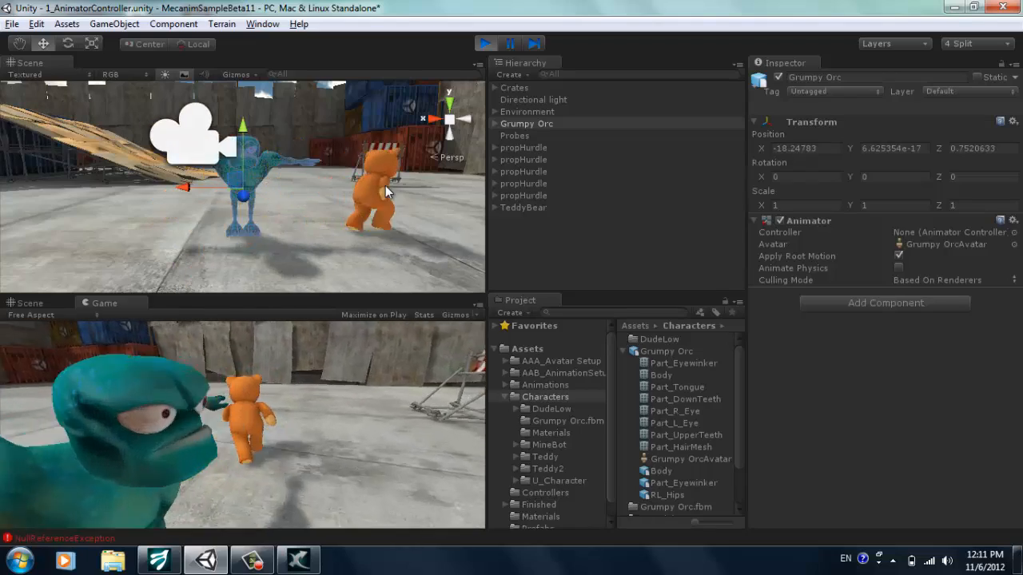
key("Left")
key("Up")
key("Left")
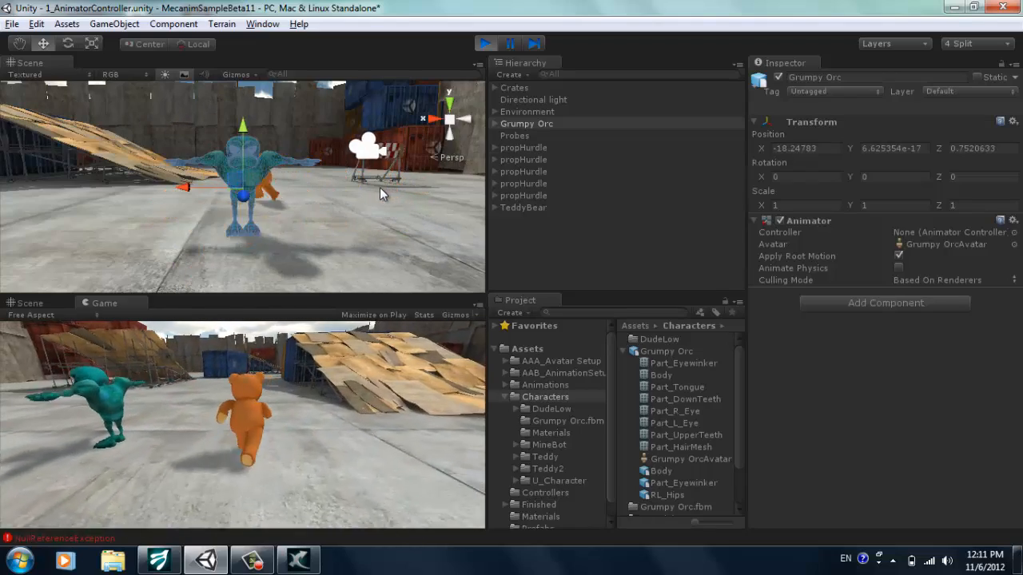
left_click(484, 44)
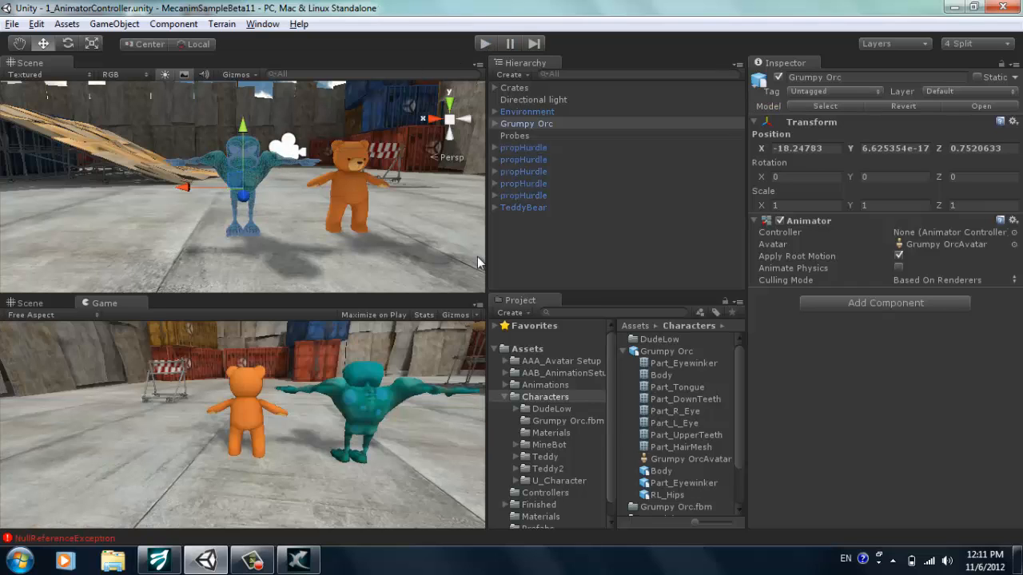
Add a physics Character Controller component to Grumpy Orc.
left_click(505, 396)
left_click(519, 136)
left_click(523, 124)
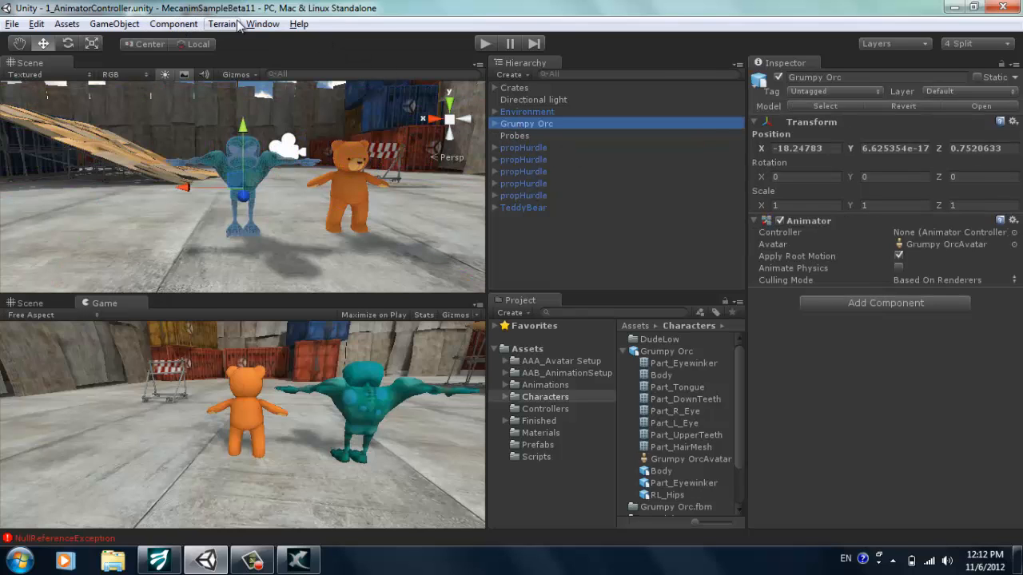
left_click(181, 30)
mouse_move(213, 91)
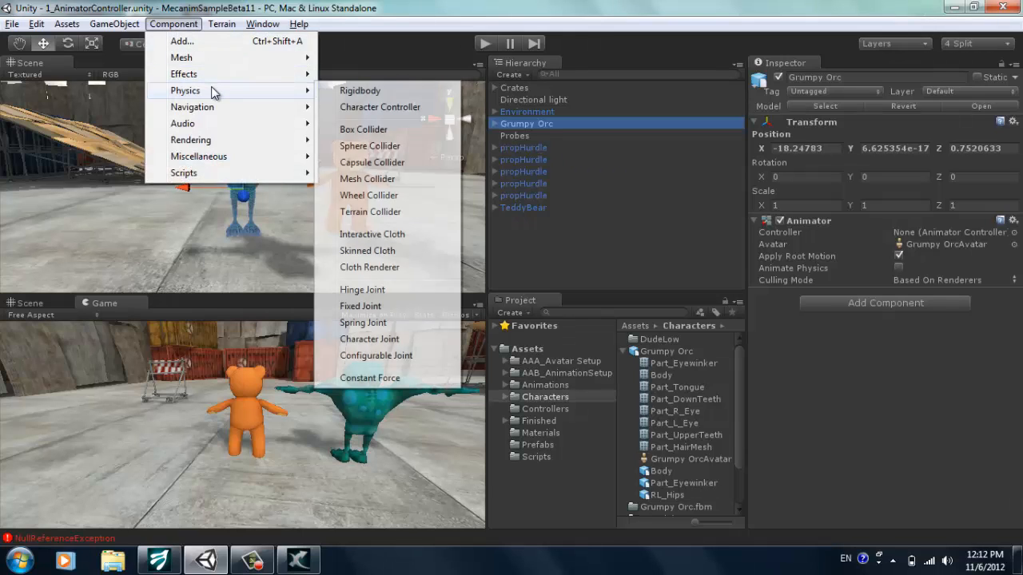
left_click(414, 112)
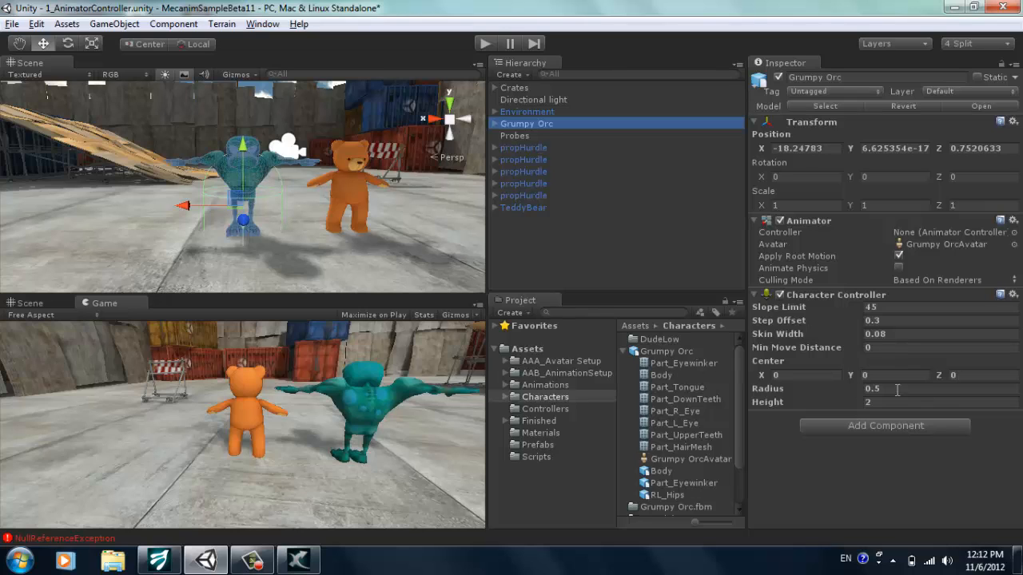
Fit the Character Controller's capsule around the orc with a height of 1.26 and a center Y of 0.64.
left_click(868, 402)
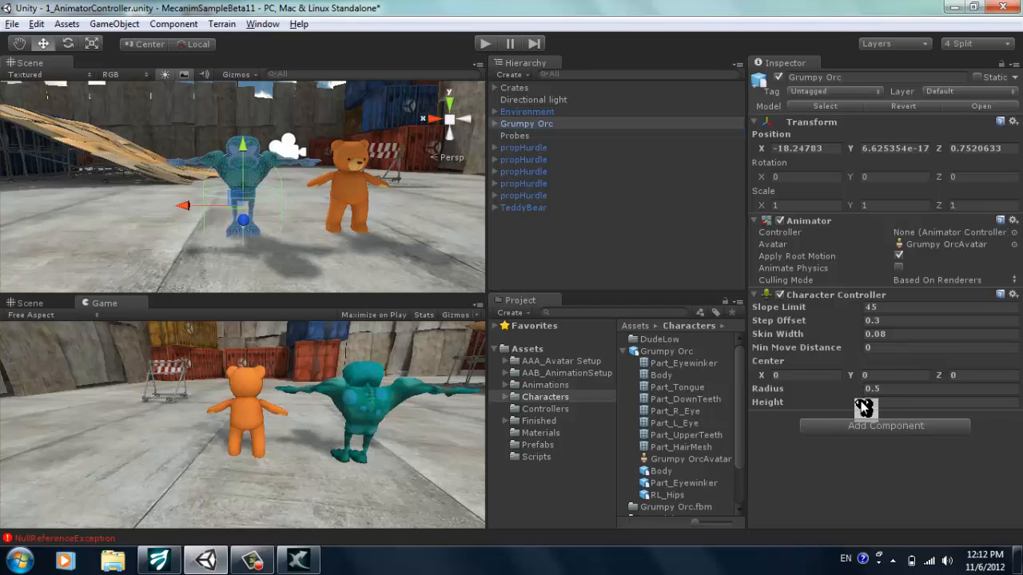
type("2.75")
key("Return")
left_click_drag(880, 405, 853, 383)
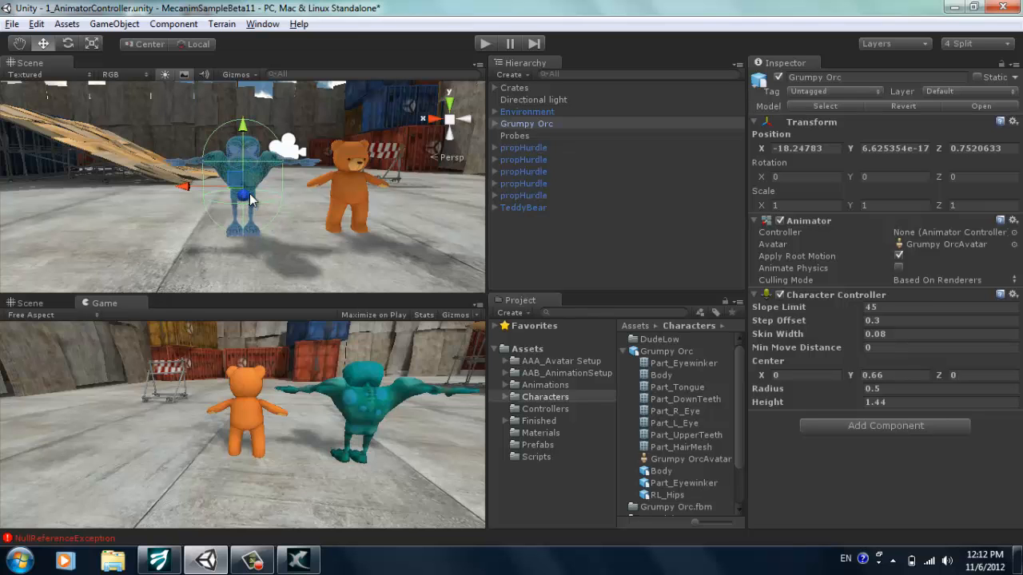
left_click_drag(254, 202, 316, 192, "alt")
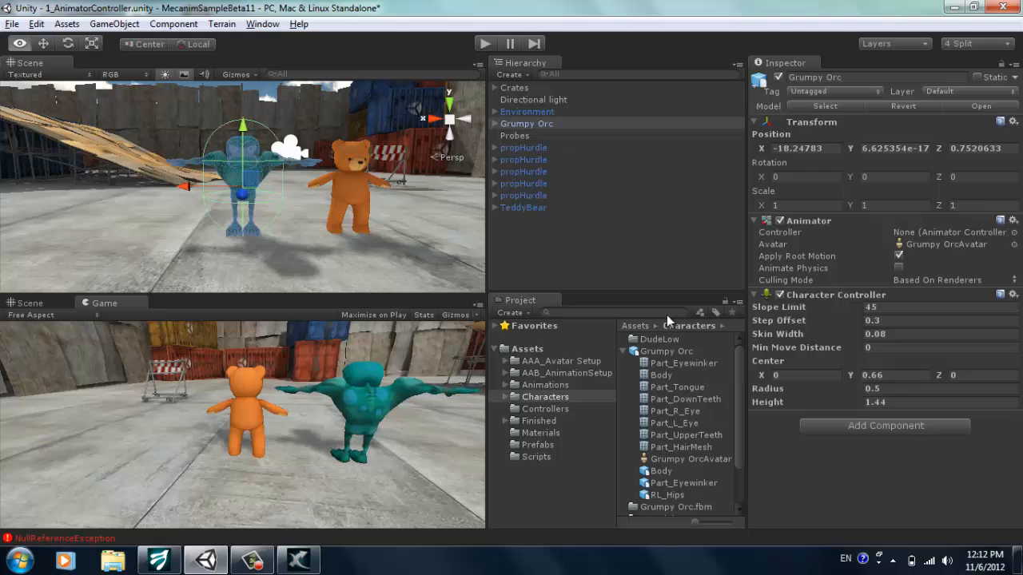
left_click(868, 375)
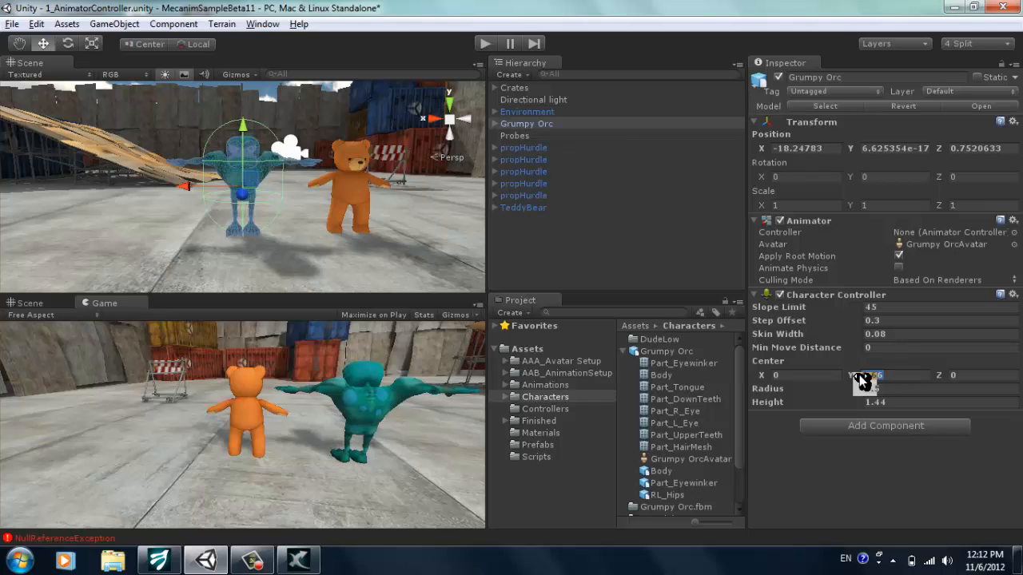
left_click_drag(863, 377, 865, 378)
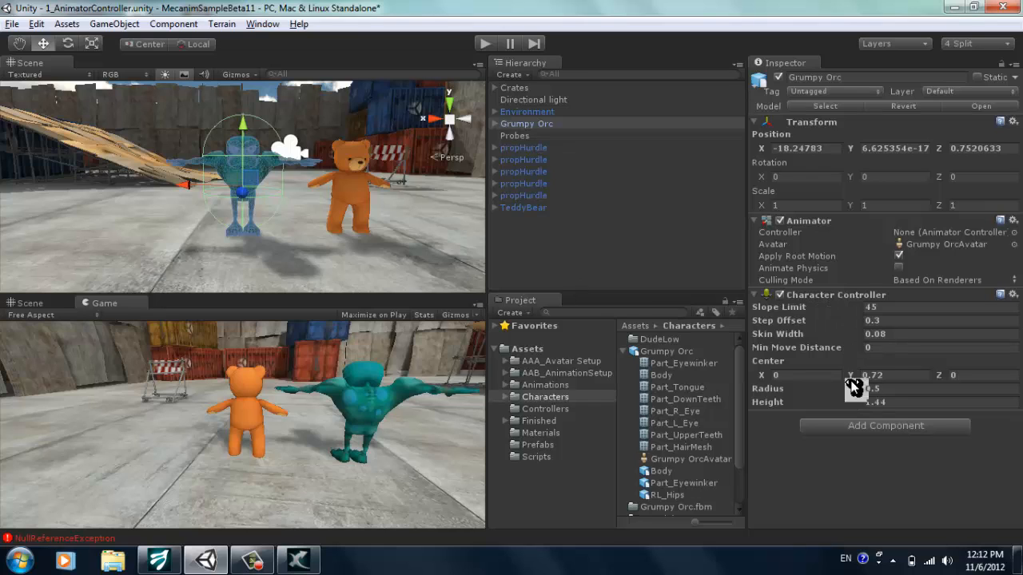
left_click(867, 403)
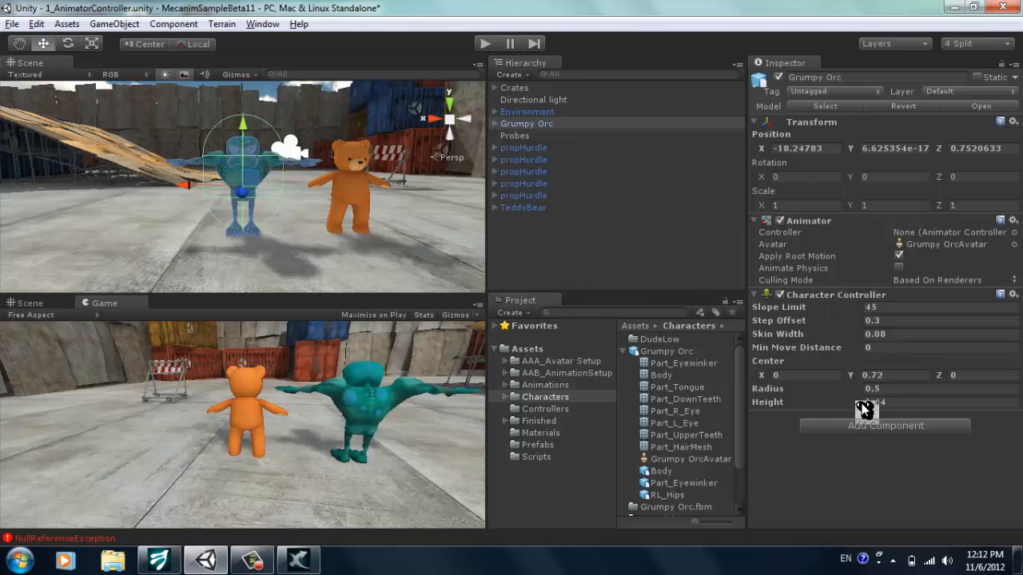
left_click_drag(857, 405, 853, 404)
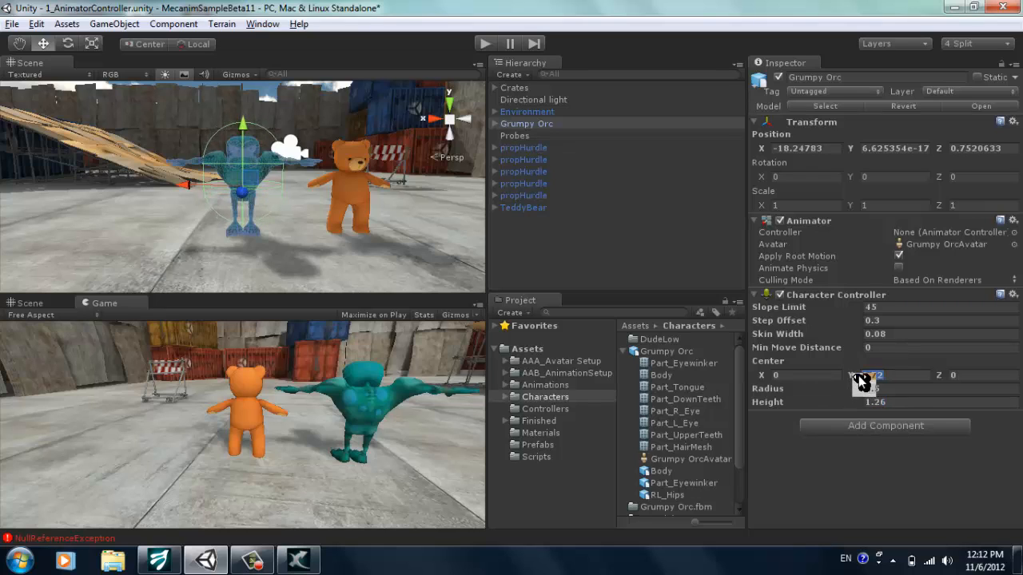
left_click(859, 382)
left_click_drag(859, 382, 863, 375)
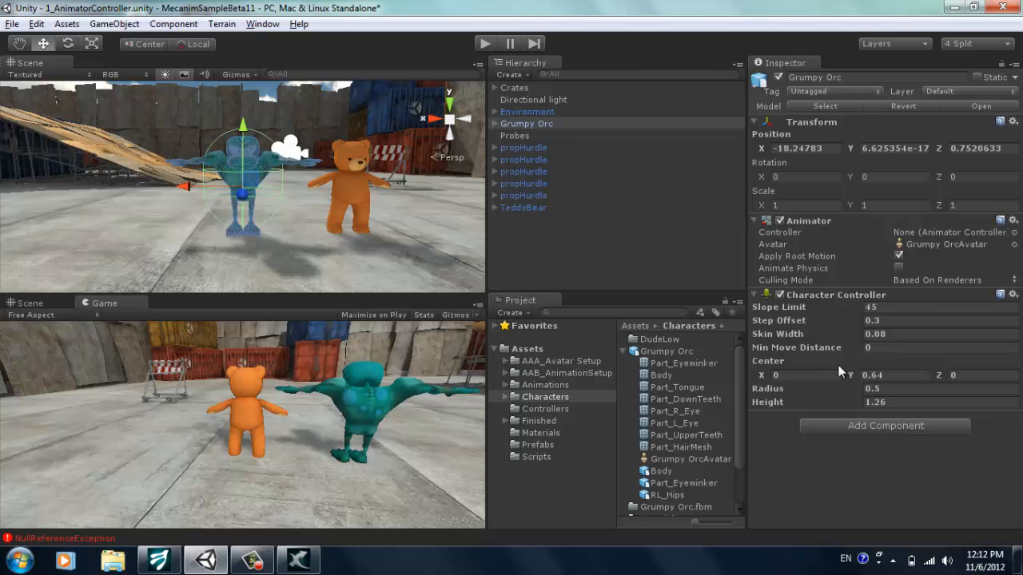
left_click(515, 136)
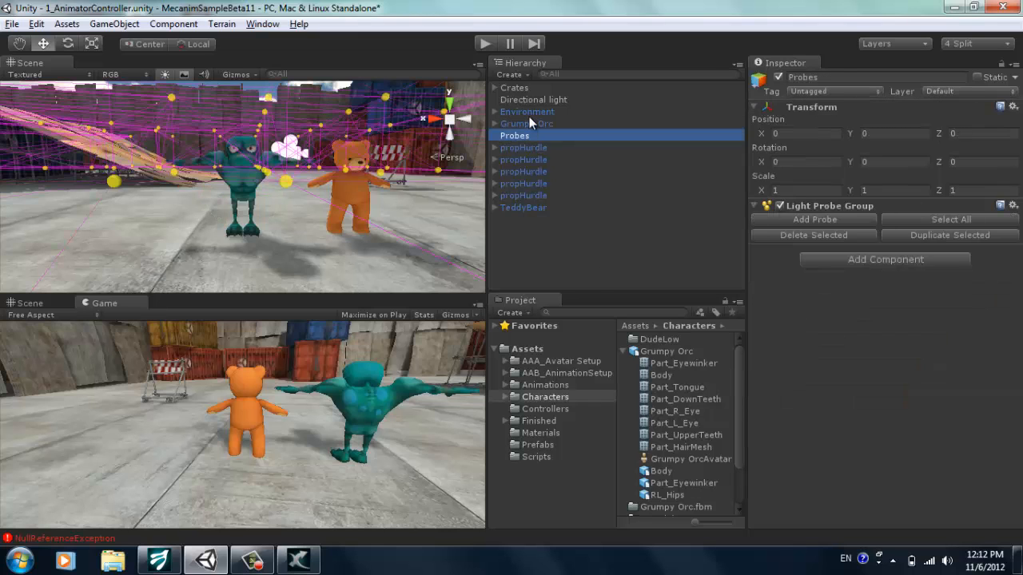
left_click(529, 112)
left_click(531, 124)
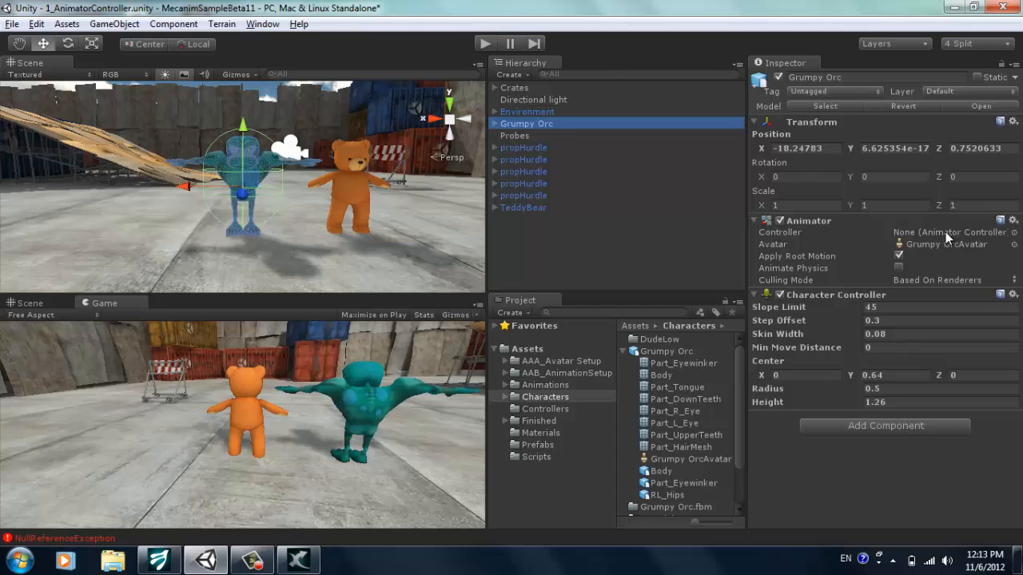
Assign the IdleRunJump controller to Grumpy Orc's Animator, test it in play mode, and end play mode.
left_click(543, 409)
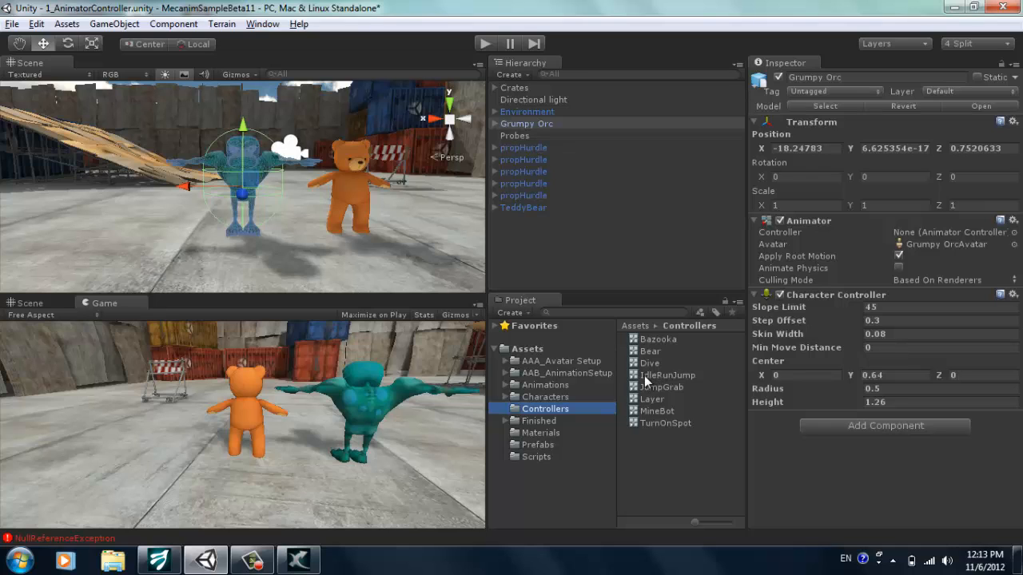
left_click_drag(644, 376, 929, 233)
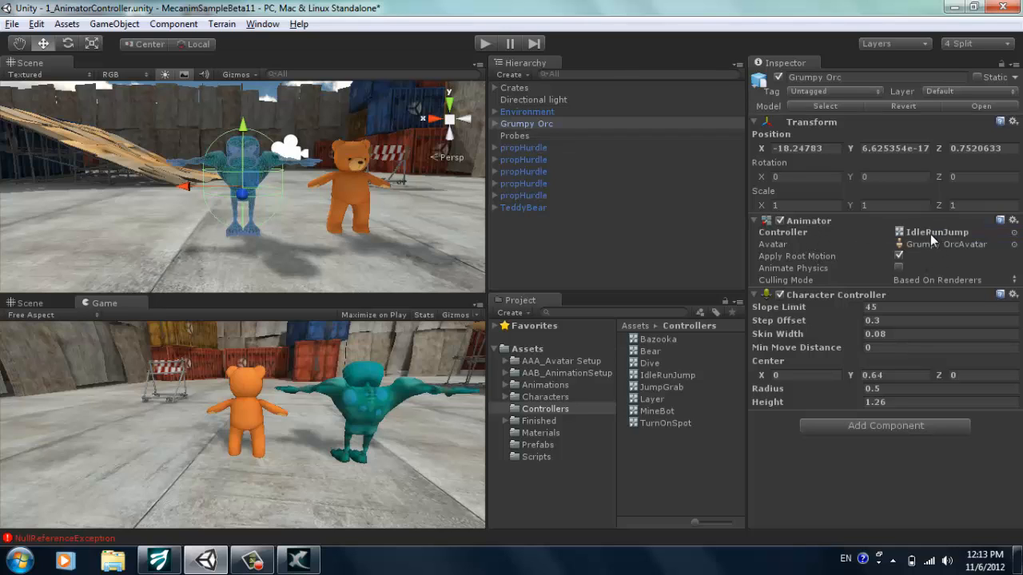
left_click(489, 45)
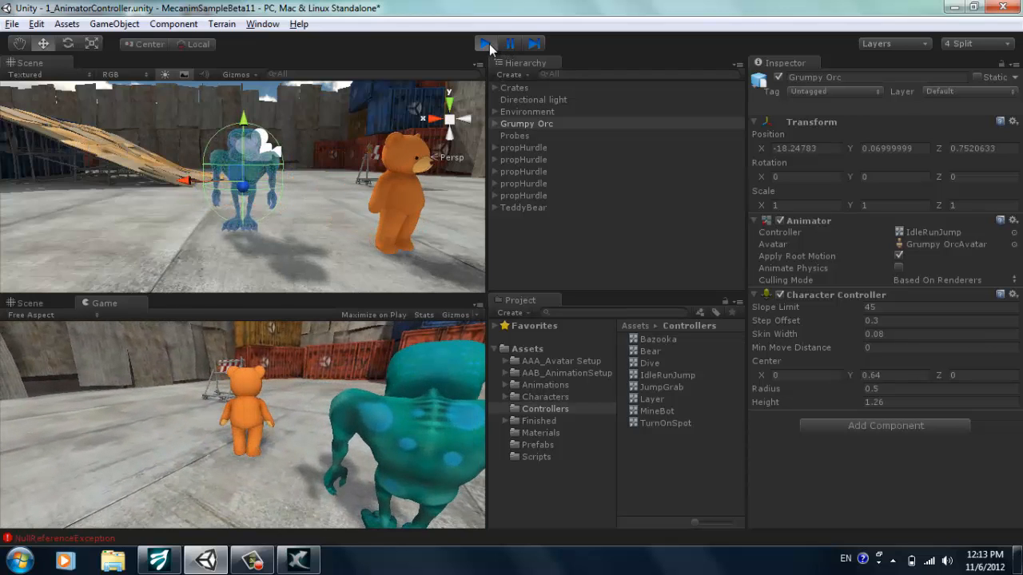
left_click(486, 44)
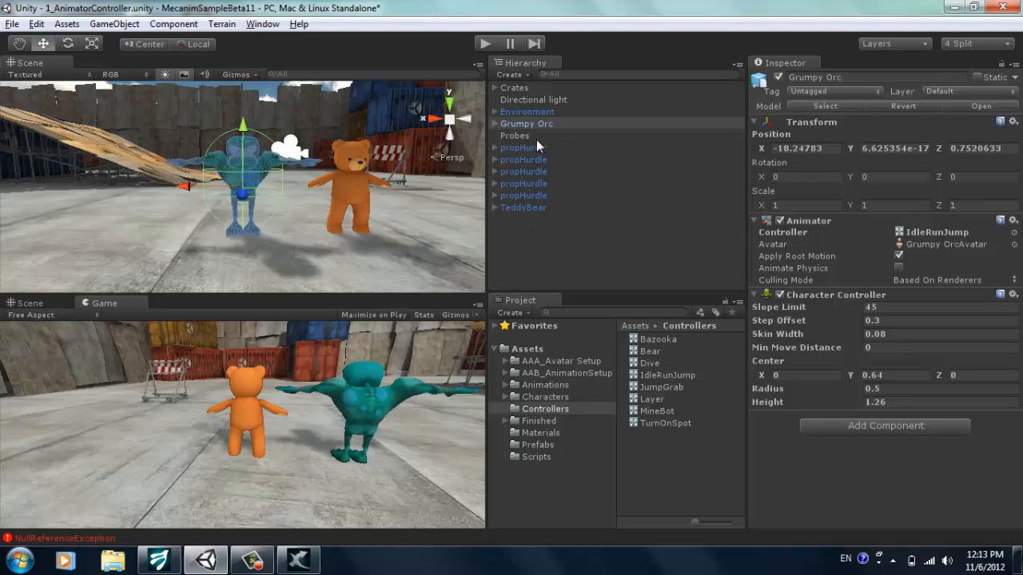
Attach the IdleRunJump script to Grumpy Orc, test the game by running forward and turning right, and end play mode.
left_click(536, 457)
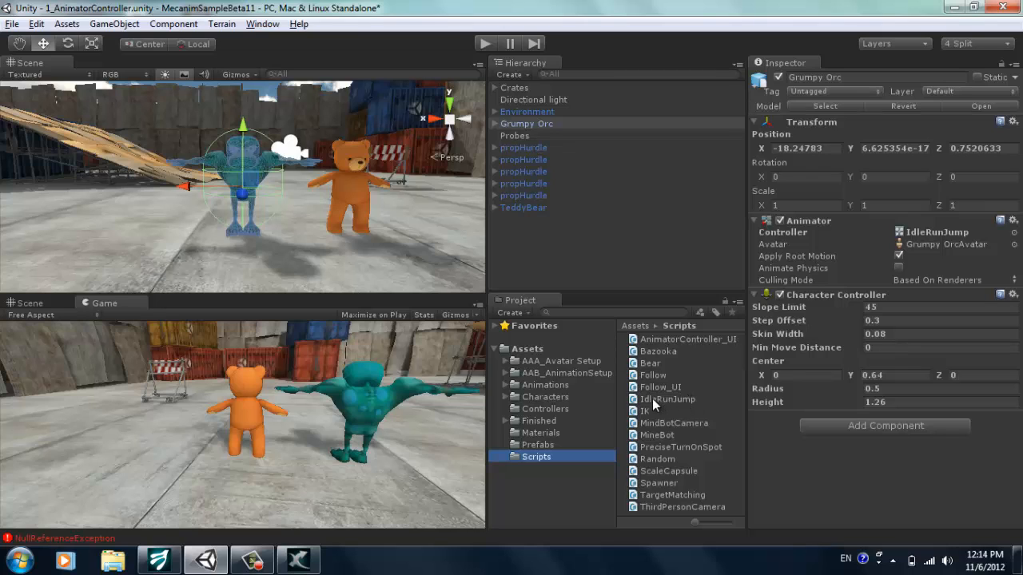
left_click_drag(653, 399, 874, 485)
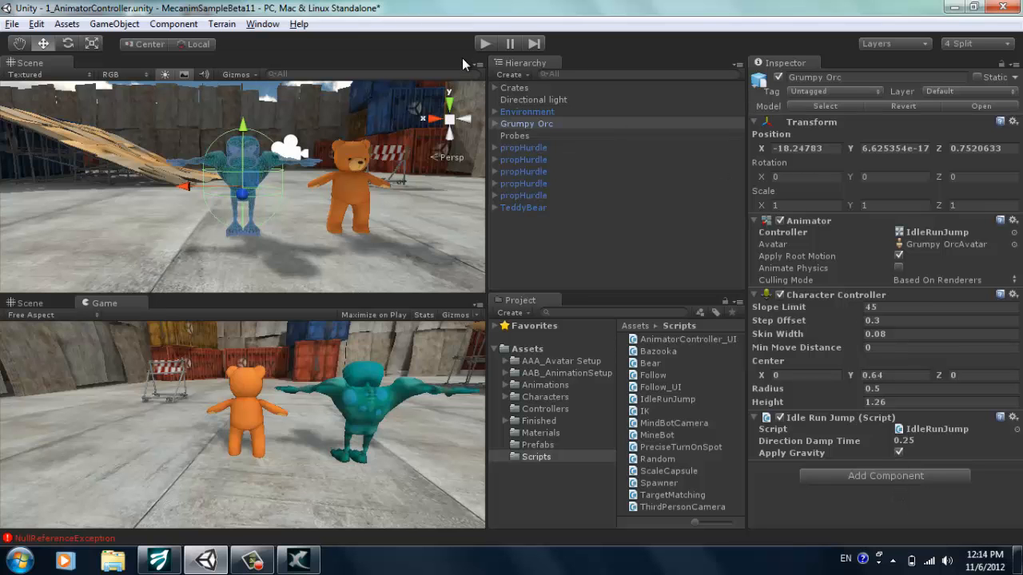
left_click(483, 44)
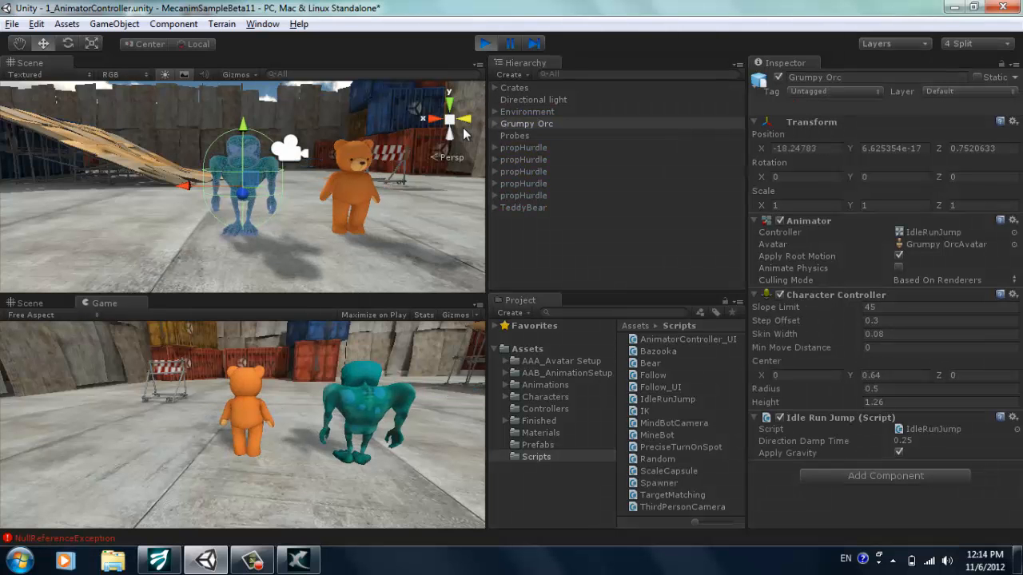
key("Up")
key("Right")
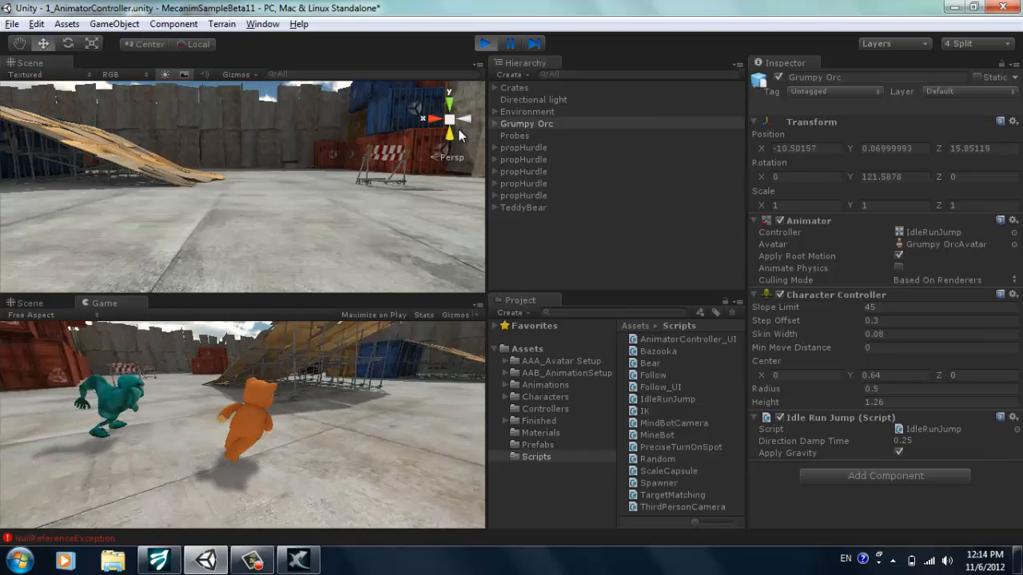
left_click(488, 44)
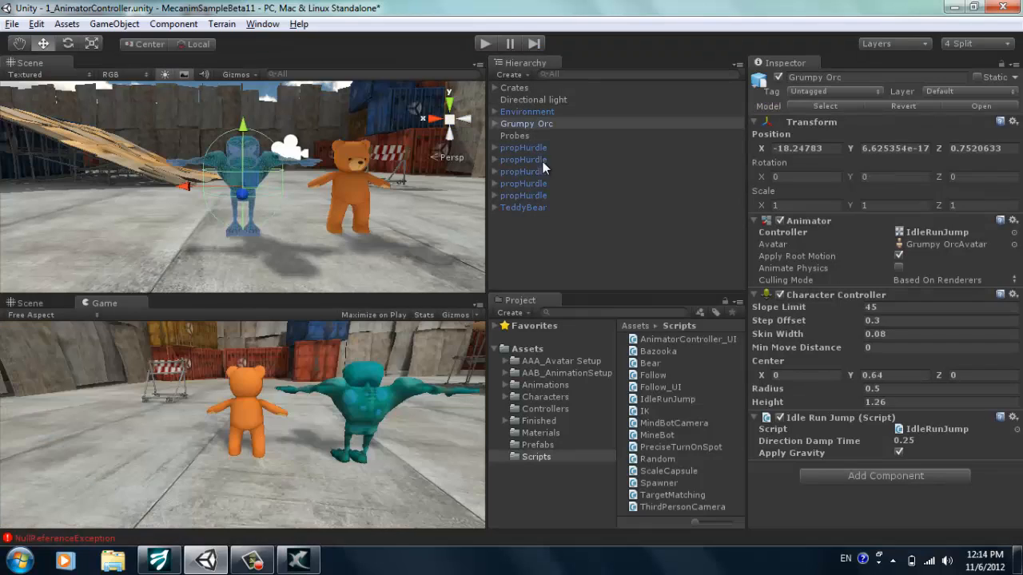
Reparent the Main Camera from TeddyBear to Grumpy Orc, test the camera in play mode, and end play mode.
left_click(493, 207)
left_click_drag(541, 222, 540, 122)
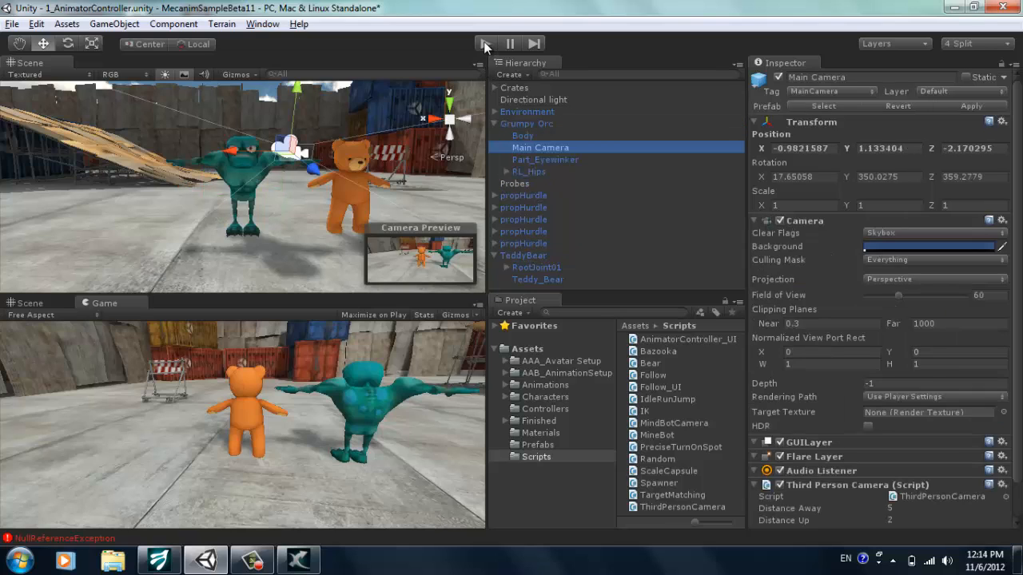
left_click(484, 45)
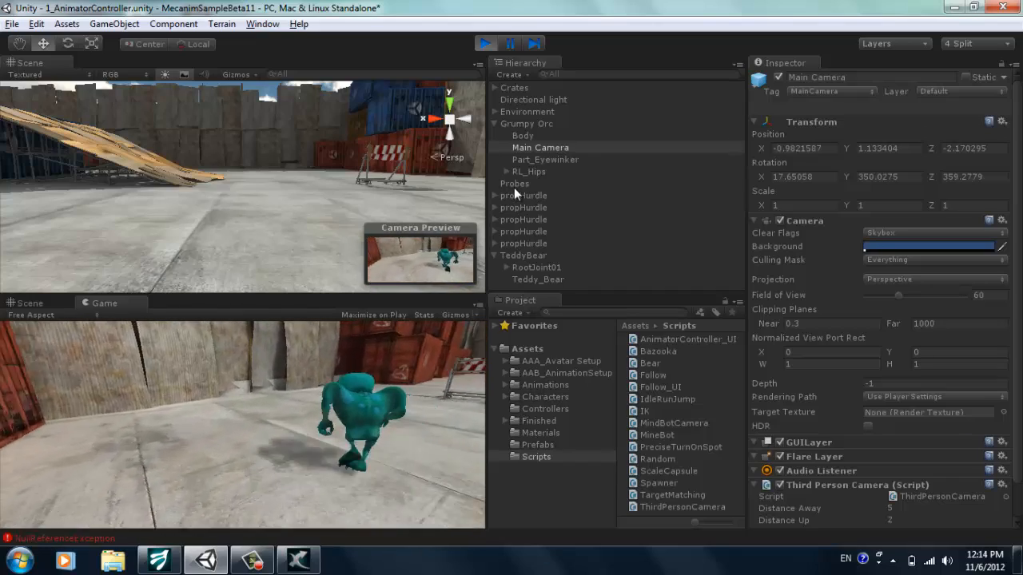
left_click(486, 43)
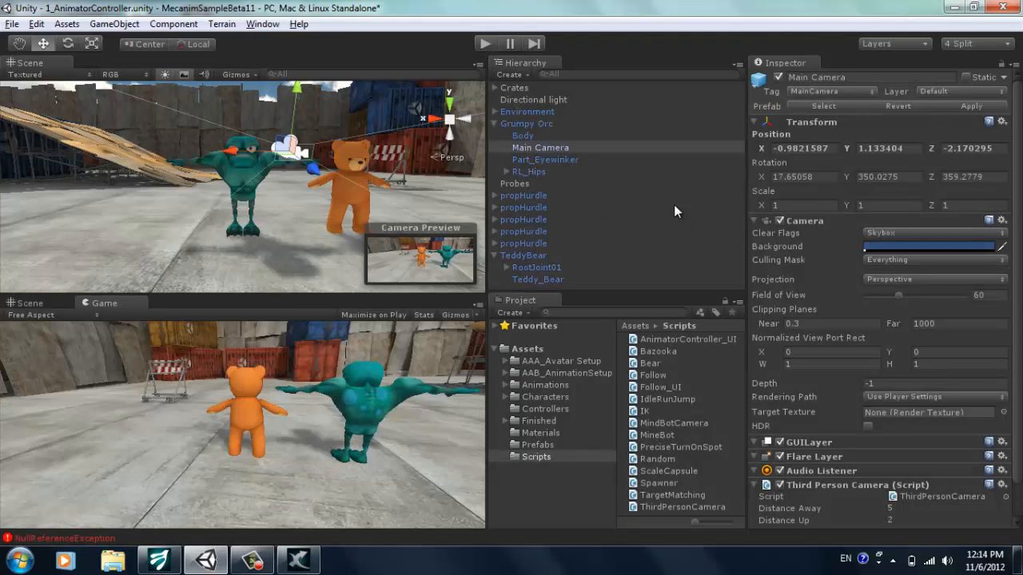
Open the IdleRunJump controller assigned to Grumpy Orc and examine its Run and Jump states in the Animator graph.
left_click(520, 124)
left_click(495, 124)
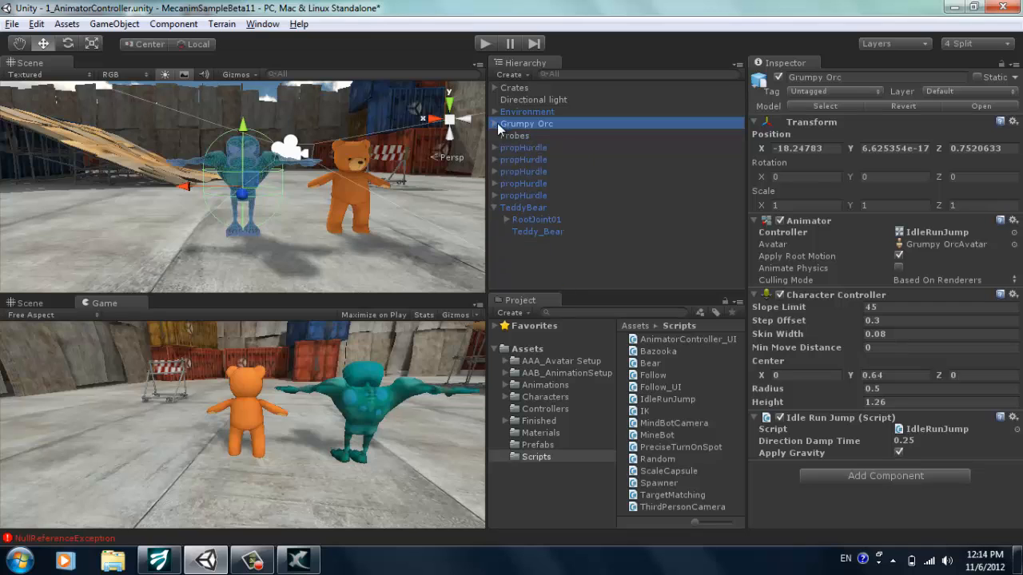
left_click(520, 134)
left_click(521, 125)
left_click(1022, 256)
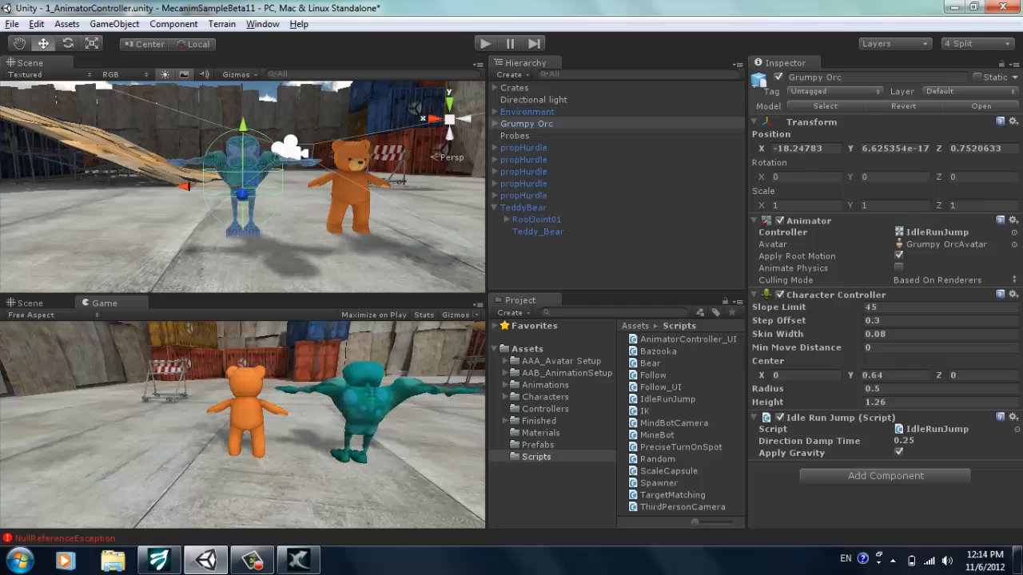
double_click(922, 232)
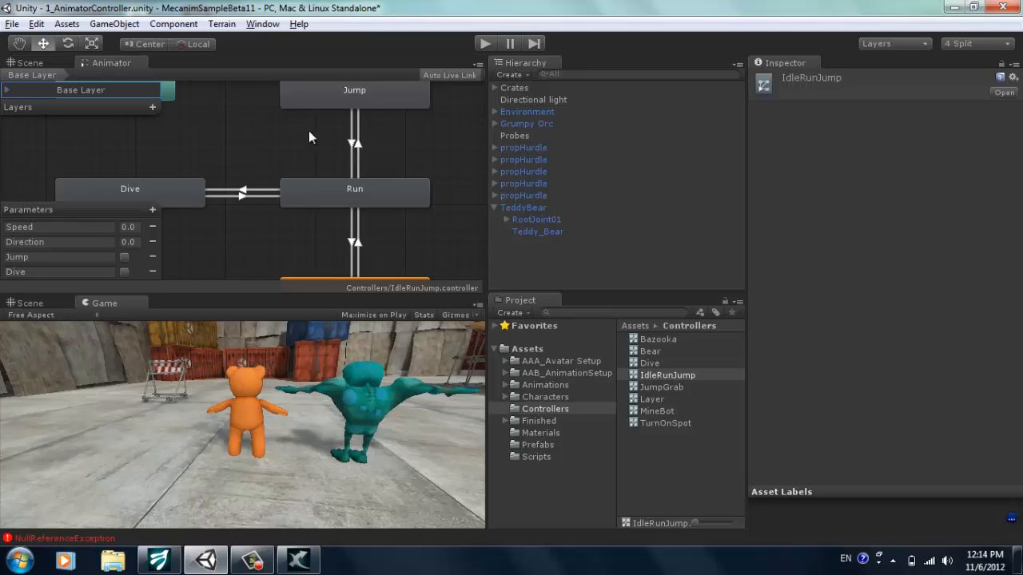
left_click(345, 190)
left_click(361, 94)
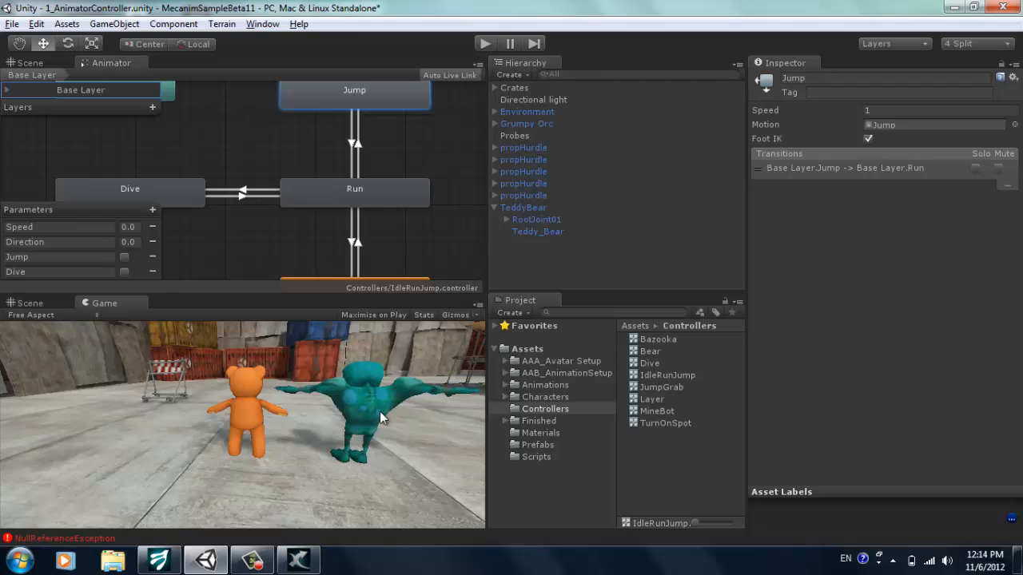
Start play mode and bring back the Scene view to watch Grumpy Orc jump.
left_click(483, 44)
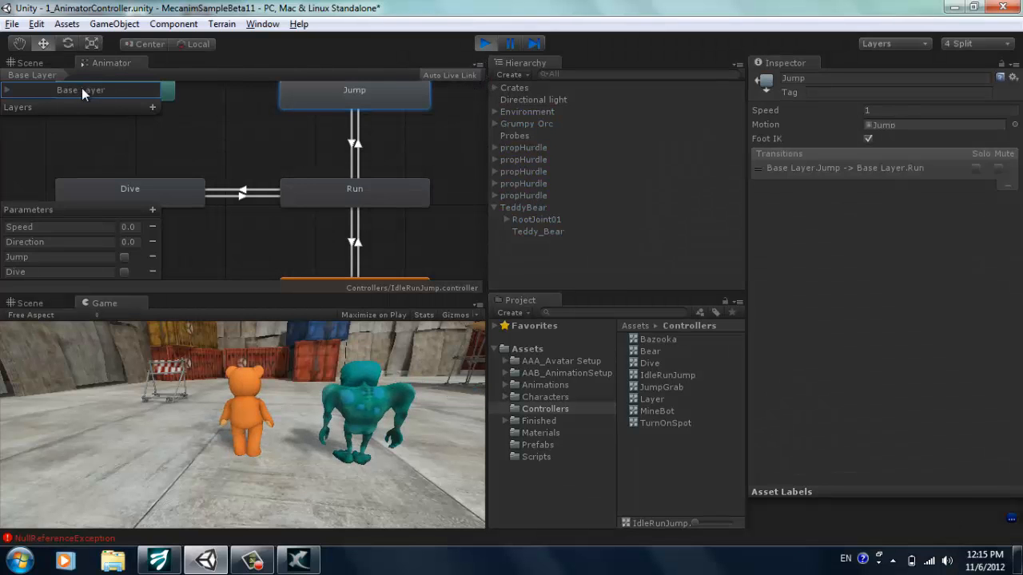
left_click(37, 62)
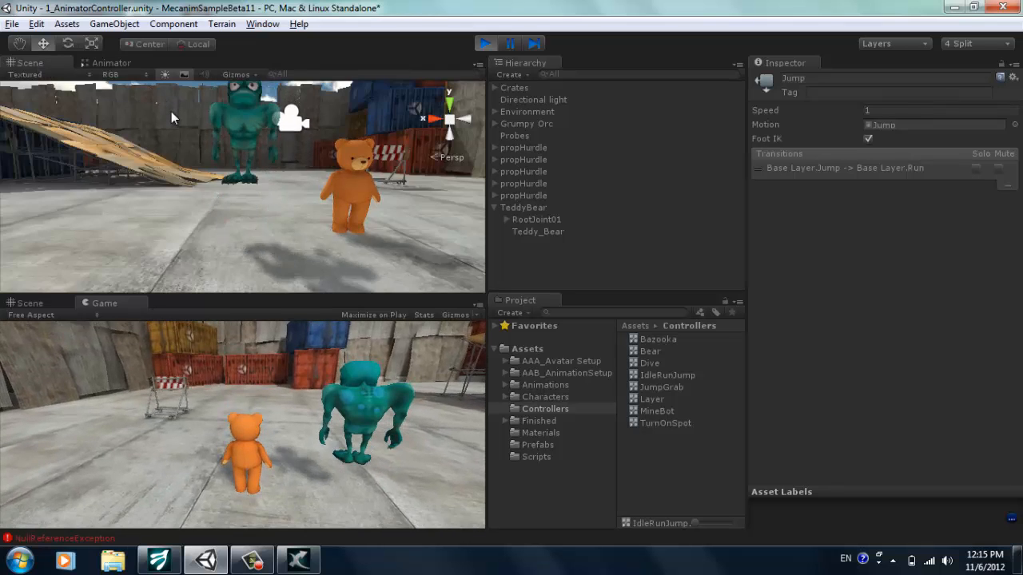